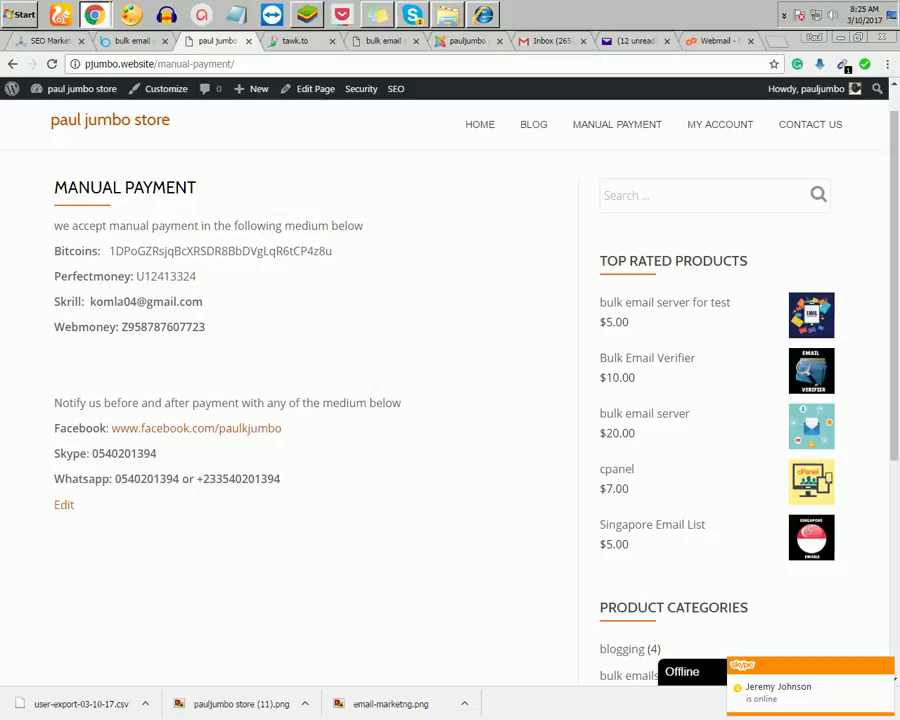
# - Review the accepted payment methods and the contact details on the Manual Payment page
pyautogui.moveTo(333, 252); pyautogui.dragTo(54, 302)
pyautogui.click(206, 327)
pyautogui.moveTo(205, 327); pyautogui.dragTo(54, 327)
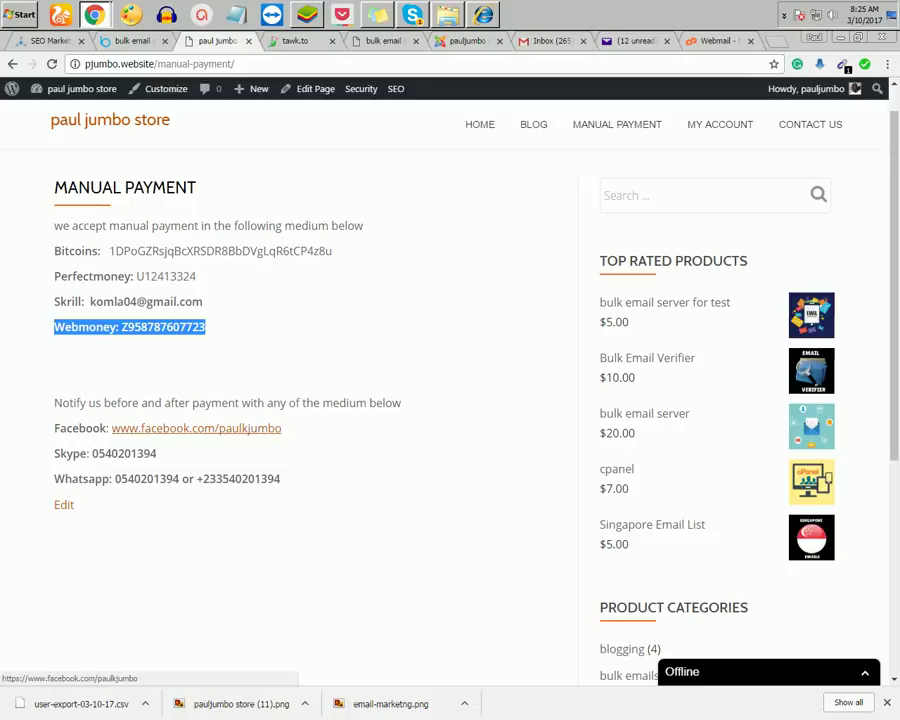
pyautogui.moveTo(157, 453); pyautogui.dragTo(60, 428)
pyautogui.moveTo(281, 478); pyautogui.dragTo(54, 479)
pyautogui.click(56, 480)
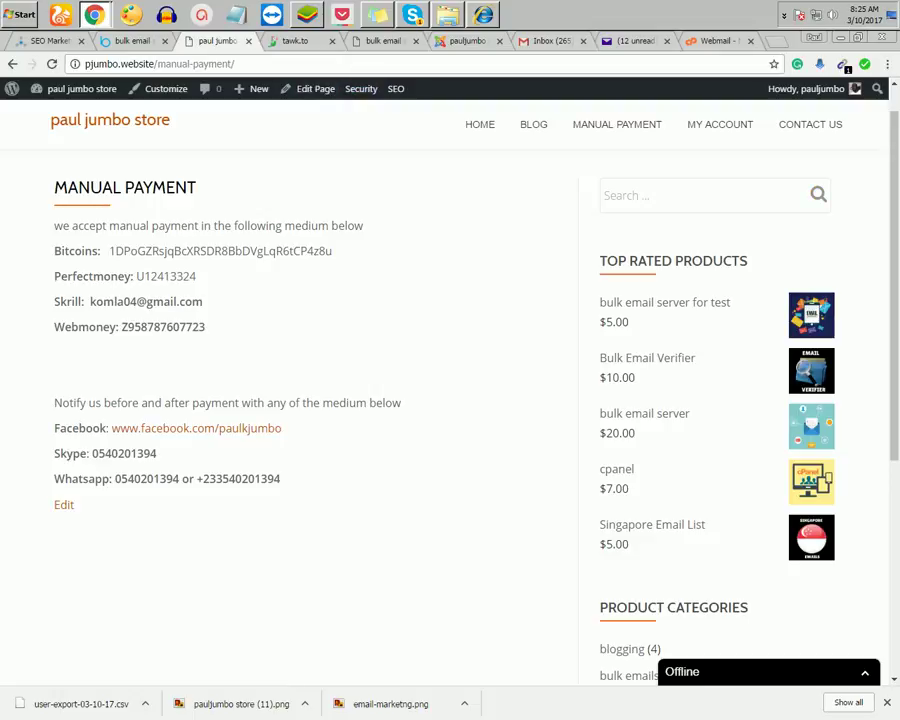
# - Switch to the Joomla administration and open the AcyMailing mailing lists
pyautogui.click(467, 41)
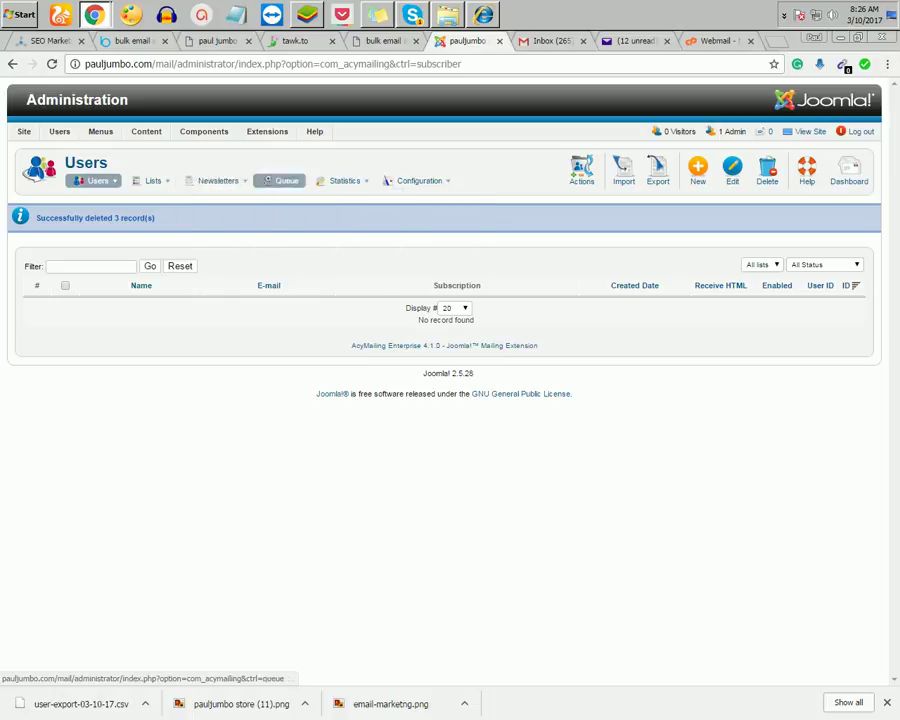
pyautogui.moveTo(152, 181)
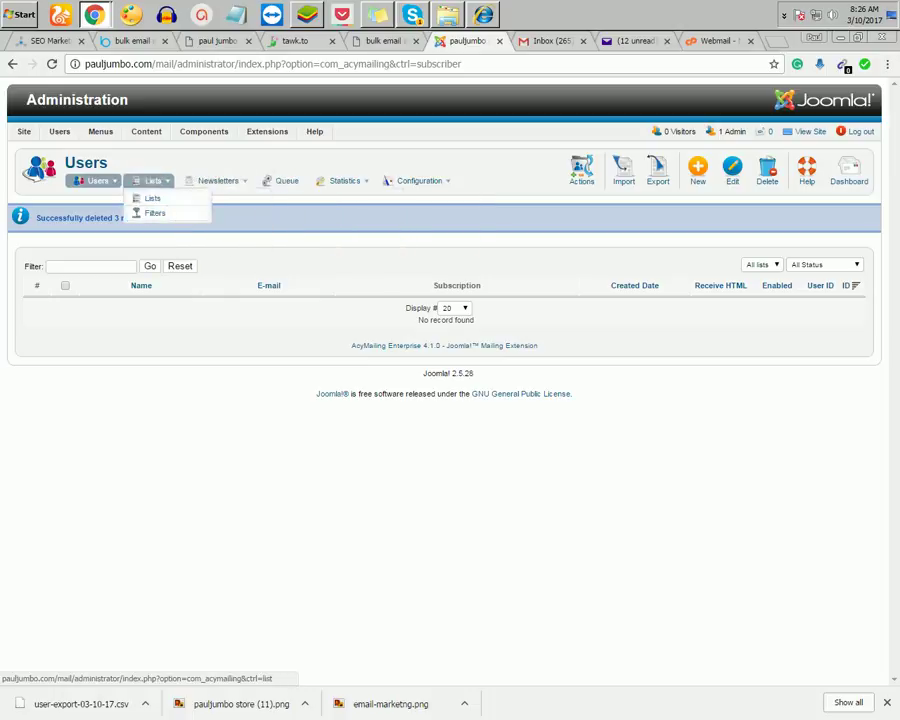
pyautogui.click(150, 198)
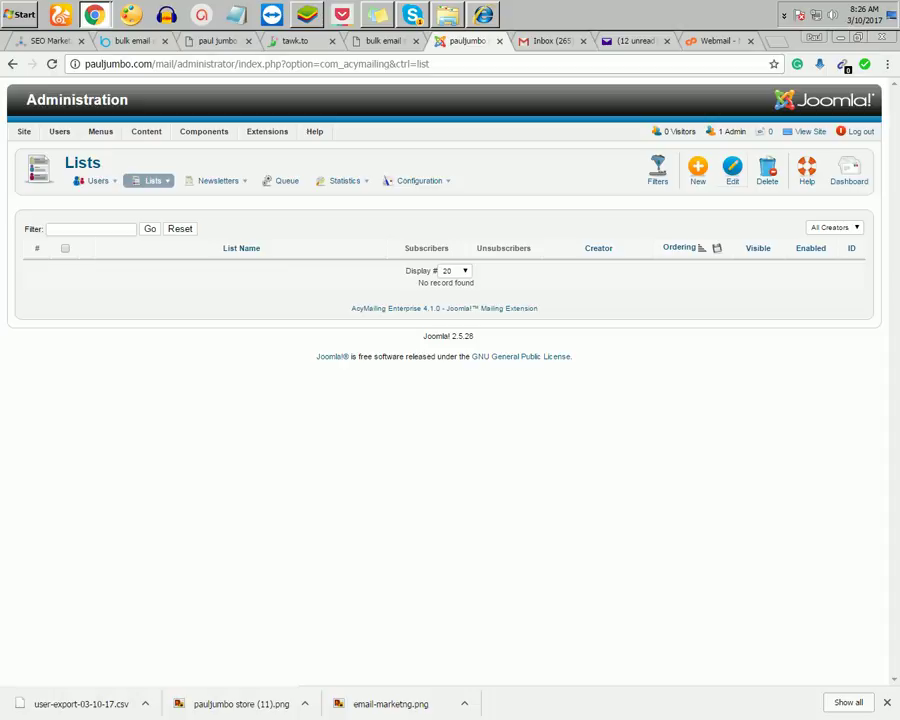
# - Create a mailing list named "paul jumbo leads" with the alias "paul", then save and close it
pyautogui.click(698, 171)
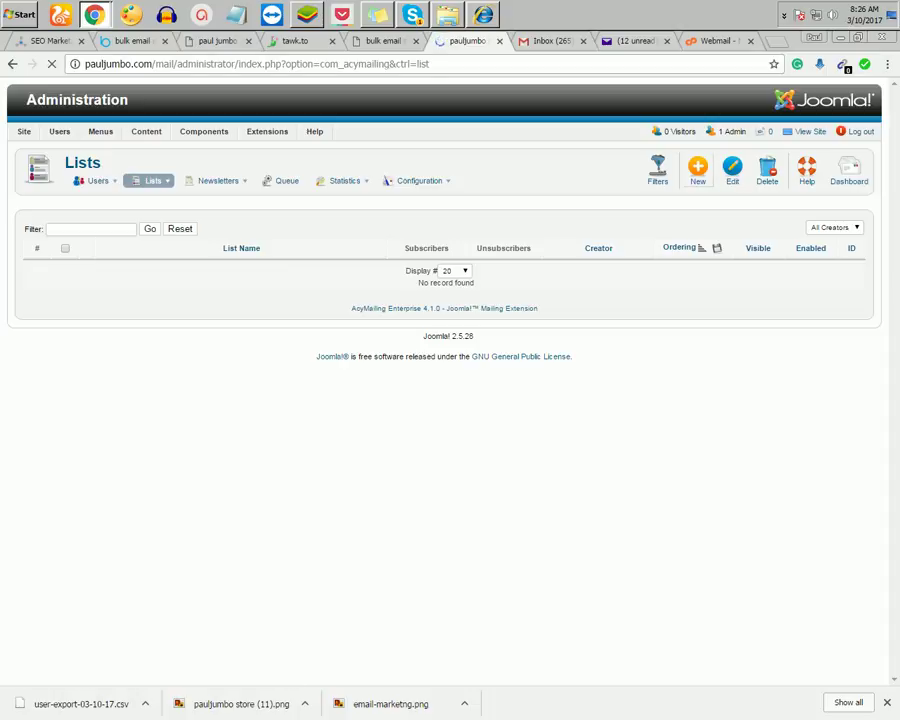
pyautogui.click(260, 232)
pyautogui.write('paul jumbo leads')
pyautogui.press('Tab')
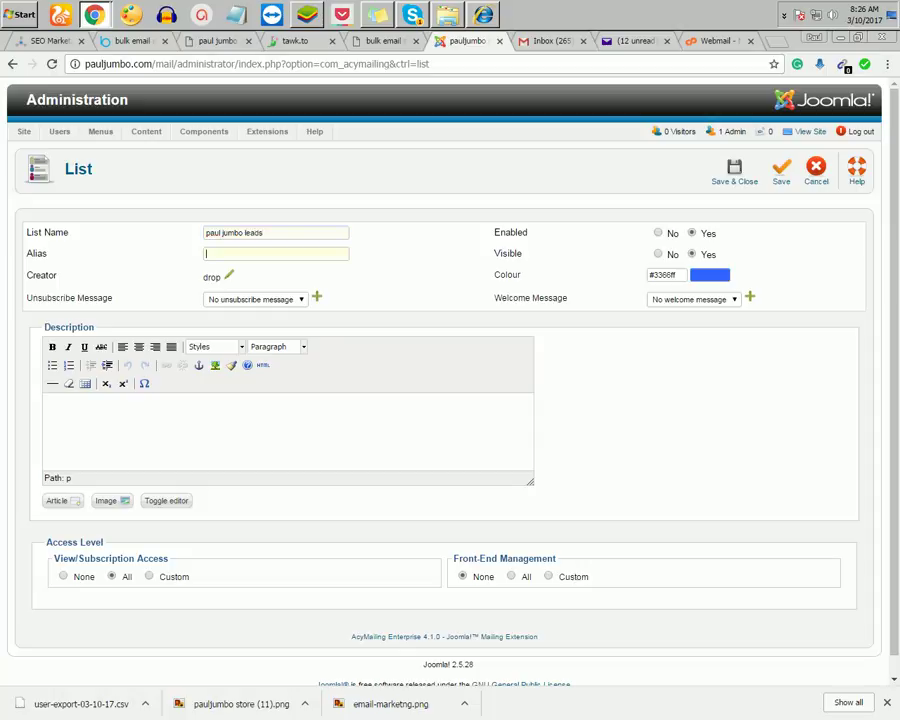
pyautogui.write('paul')
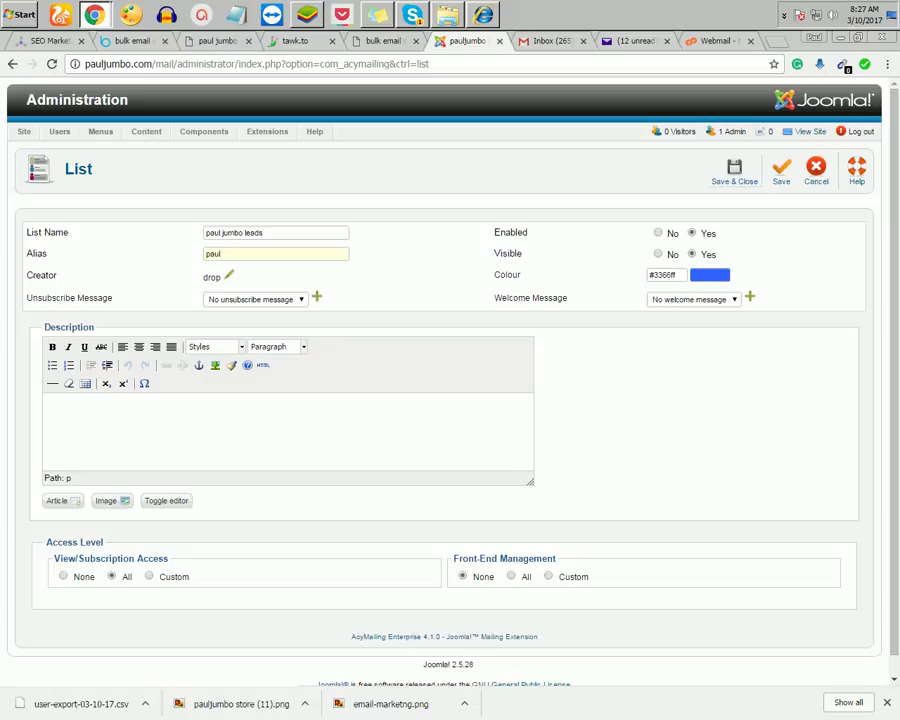
pyautogui.click(735, 172)
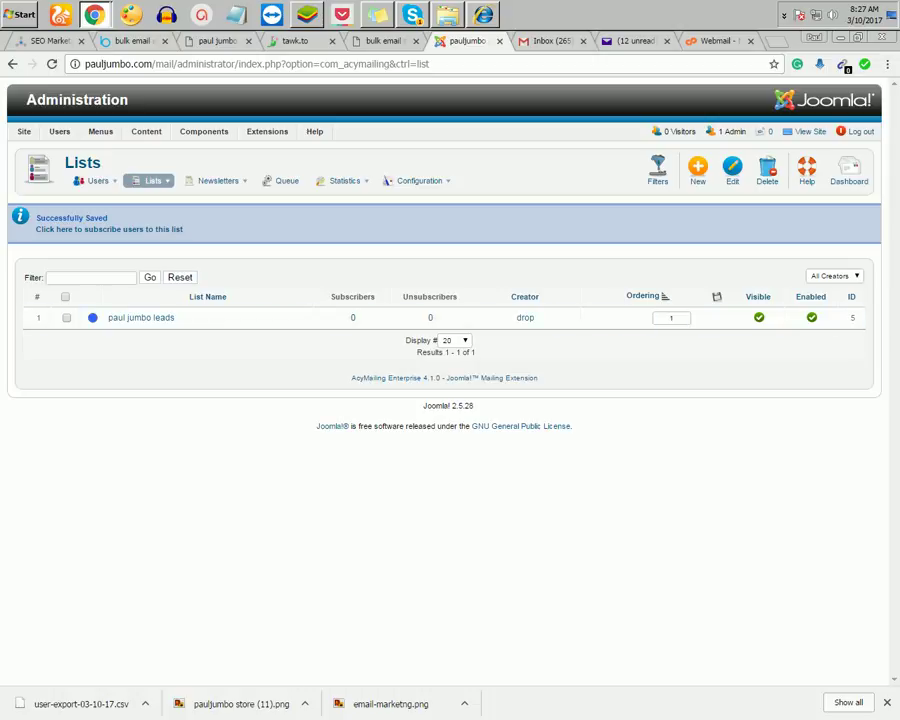
# - Open the import page for AcyMailing users
pyautogui.moveTo(97, 181)
pyautogui.click(98, 213)
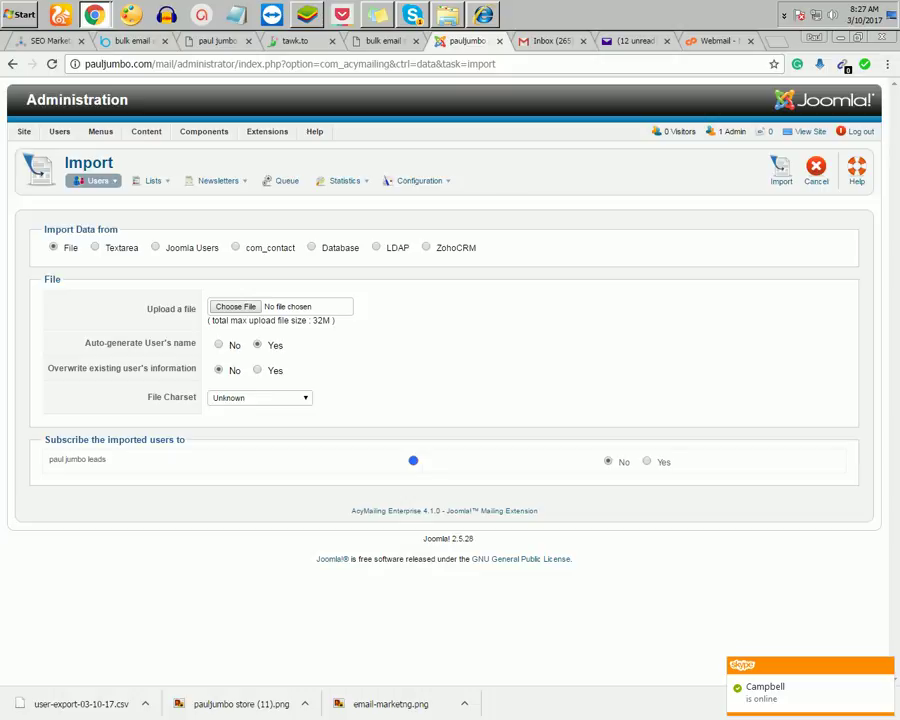
pyautogui.click(95, 247)
pyautogui.click(476, 327)
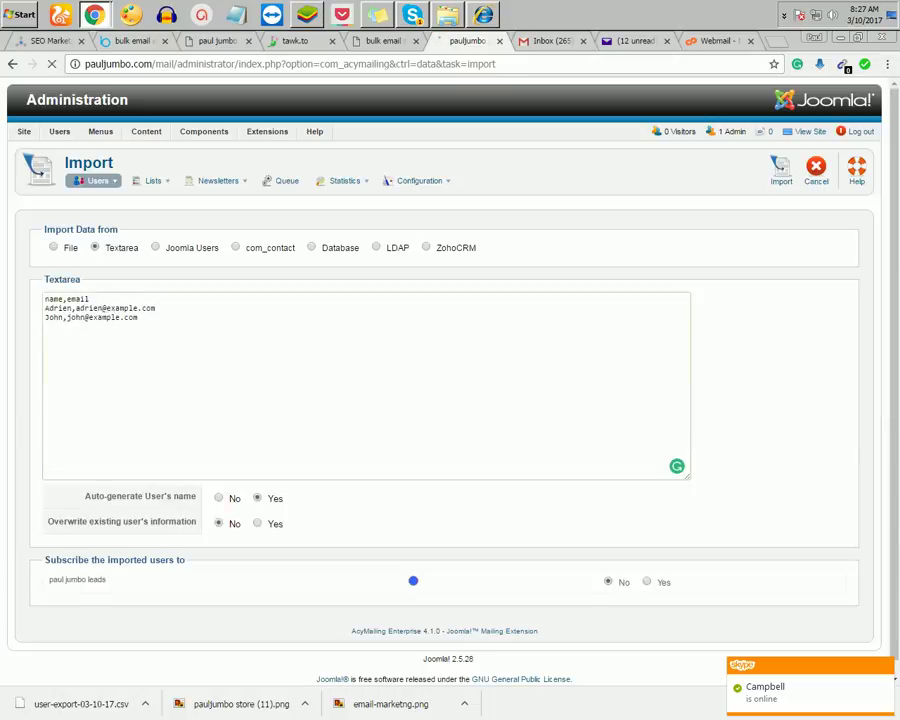
pyautogui.hotkey('ctrl', 'a')
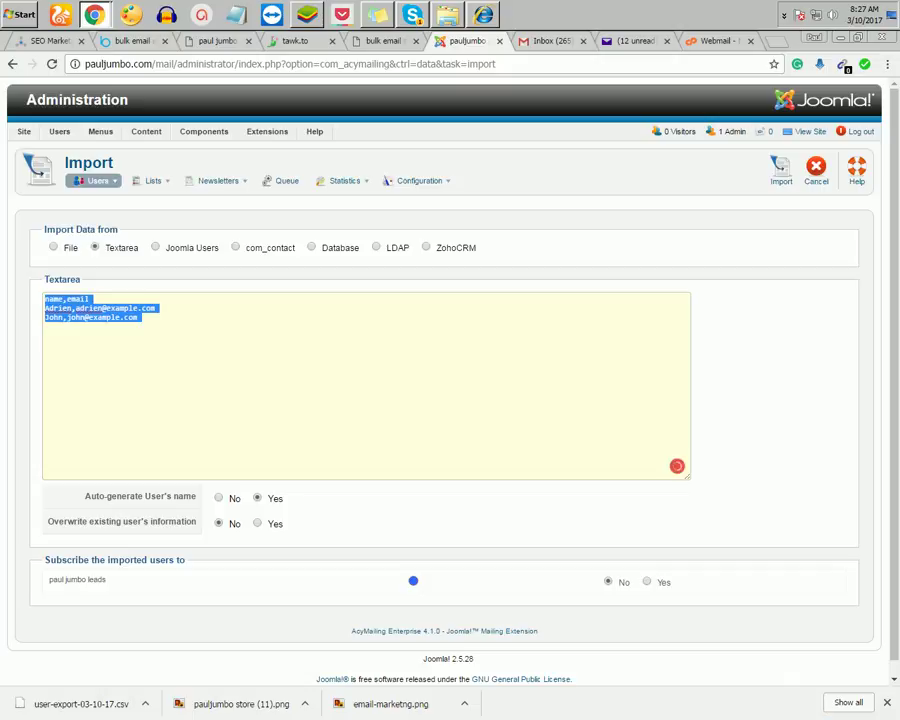
pyautogui.click(54, 247)
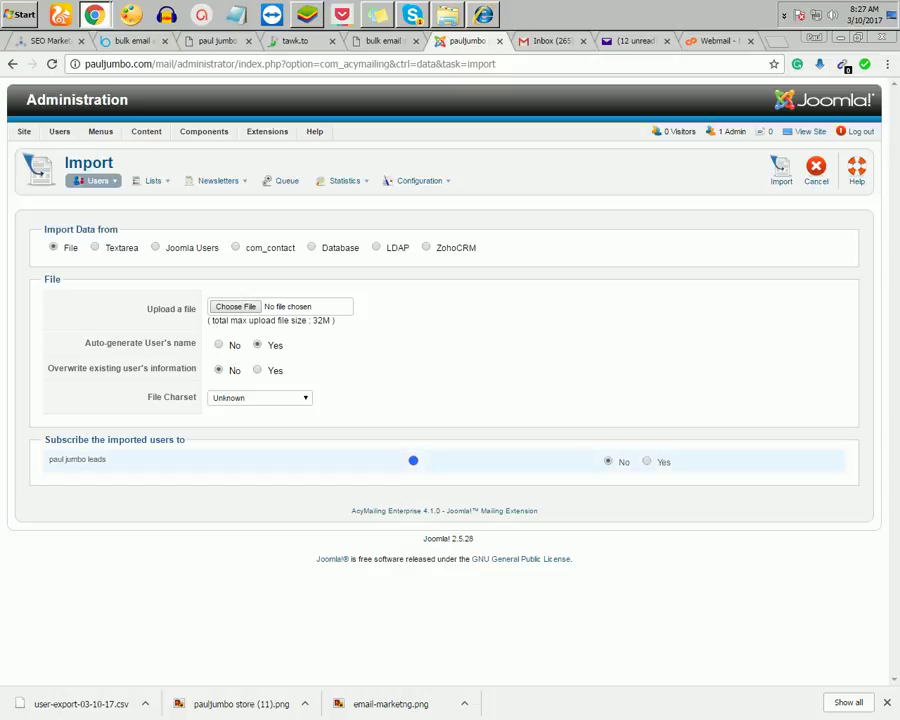
# - Import the users from the file pj list1.txt and subscribe them to the "paul jumbo leads" list
pyautogui.click(413, 460)
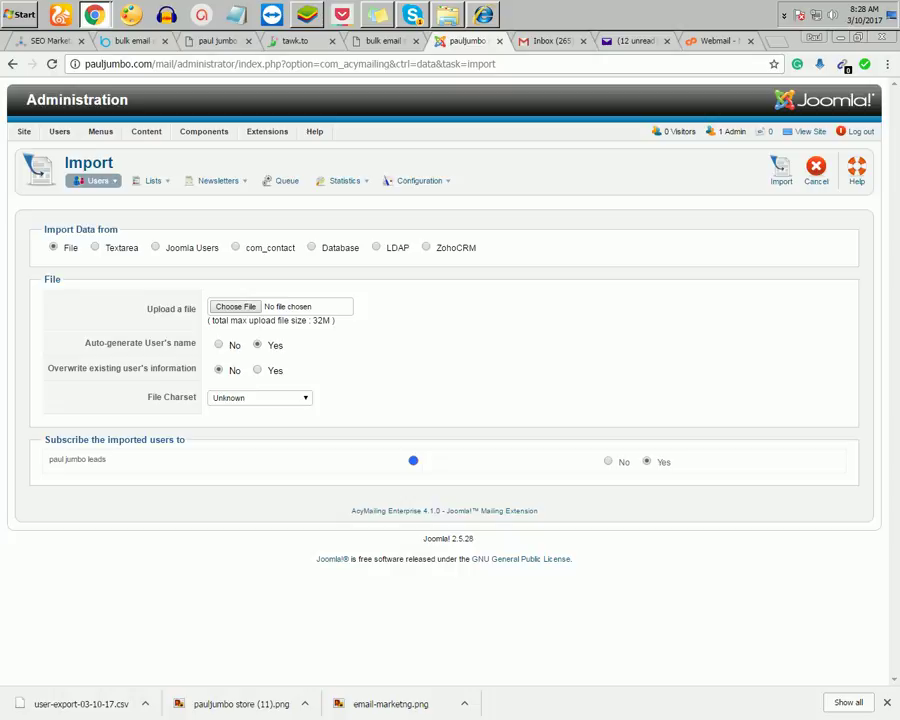
pyautogui.click(257, 370)
pyautogui.click(235, 306)
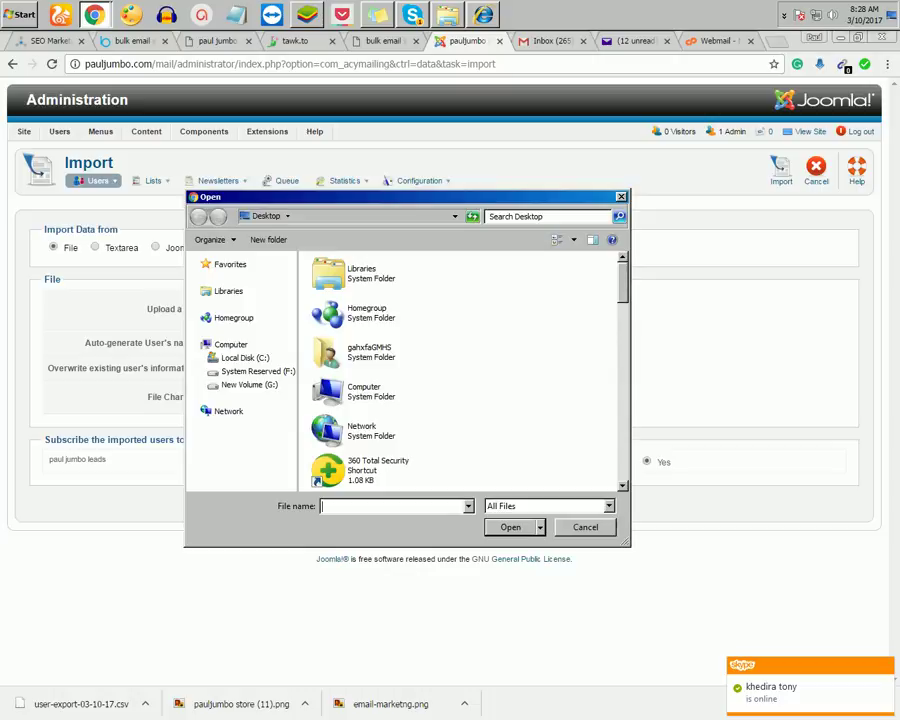
pyautogui.scroll(-4, 480, 290)
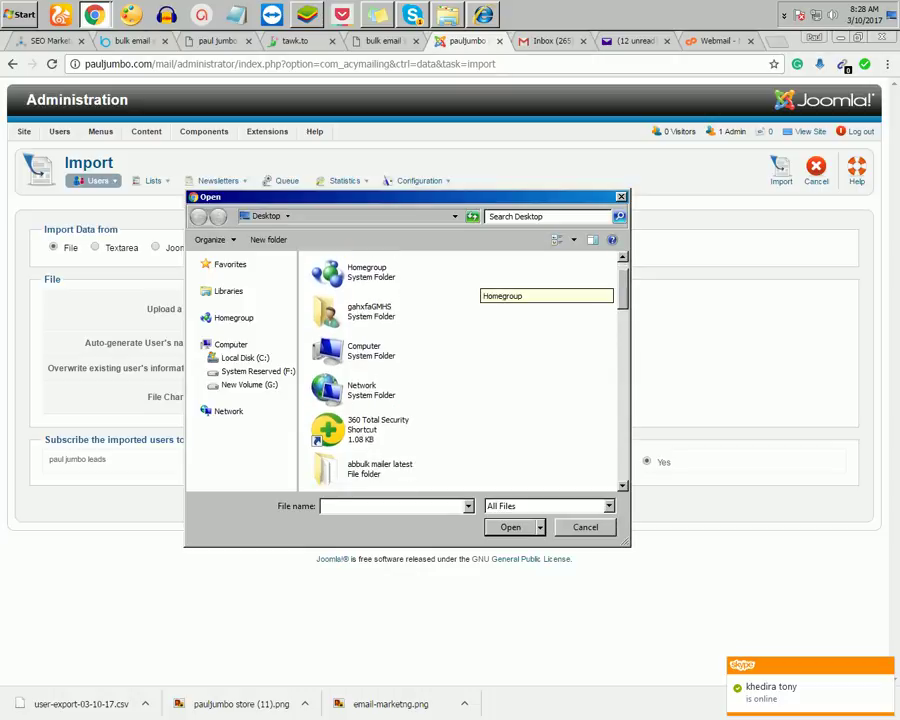
pyautogui.scroll(4, 480, 290)
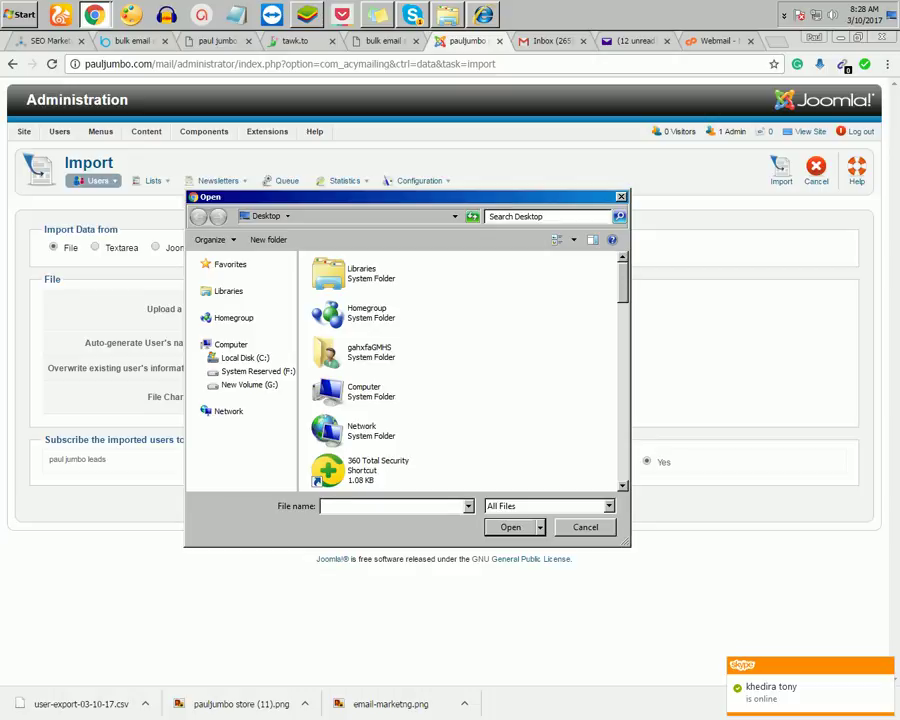
pyautogui.write('pj')
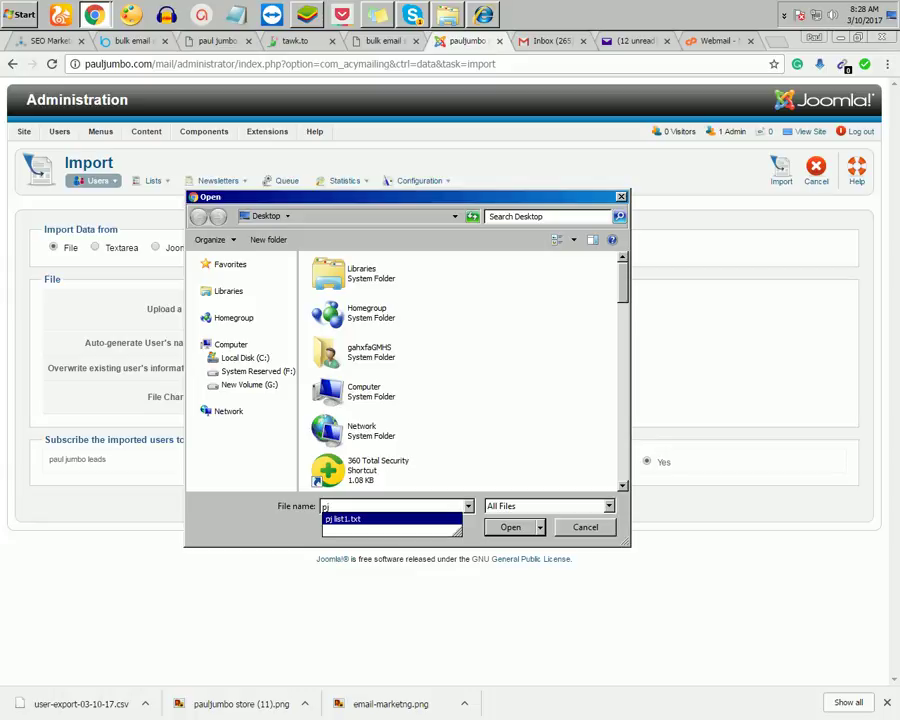
pyautogui.click(344, 519)
pyautogui.press('Return')
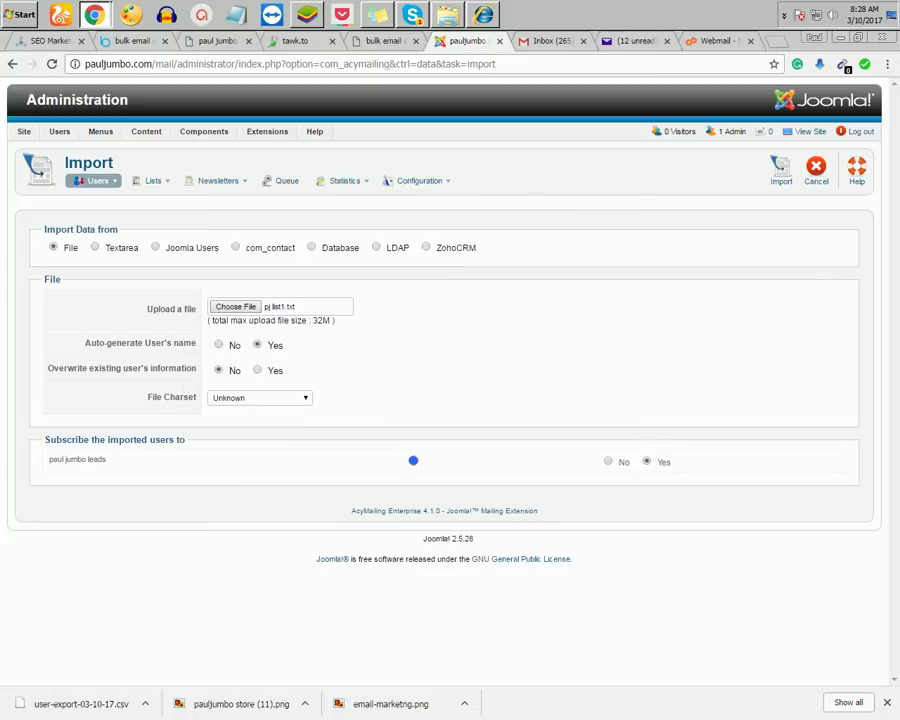
pyautogui.click(781, 171)
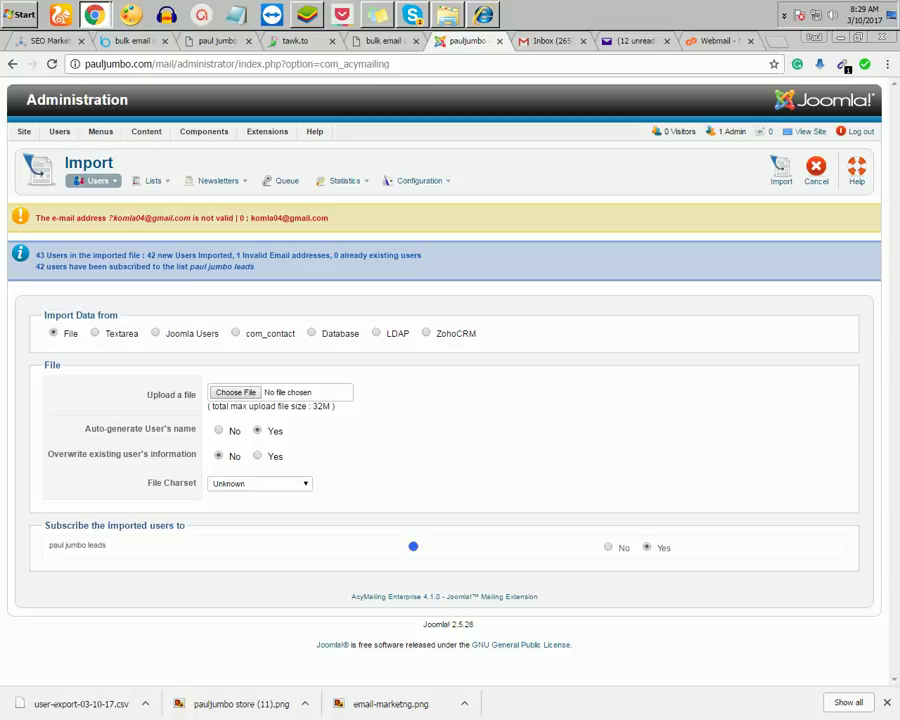
# - Check the e-mail address flagged in the import report and view the imported users
pyautogui.moveTo(329, 218); pyautogui.dragTo(249, 218)
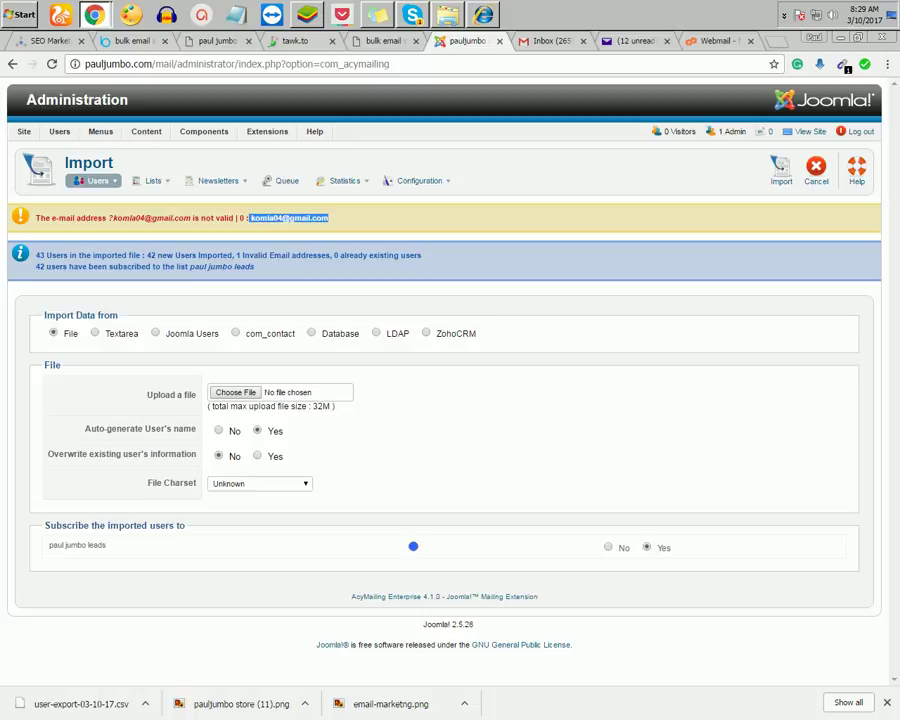
pyautogui.moveTo(97, 180)
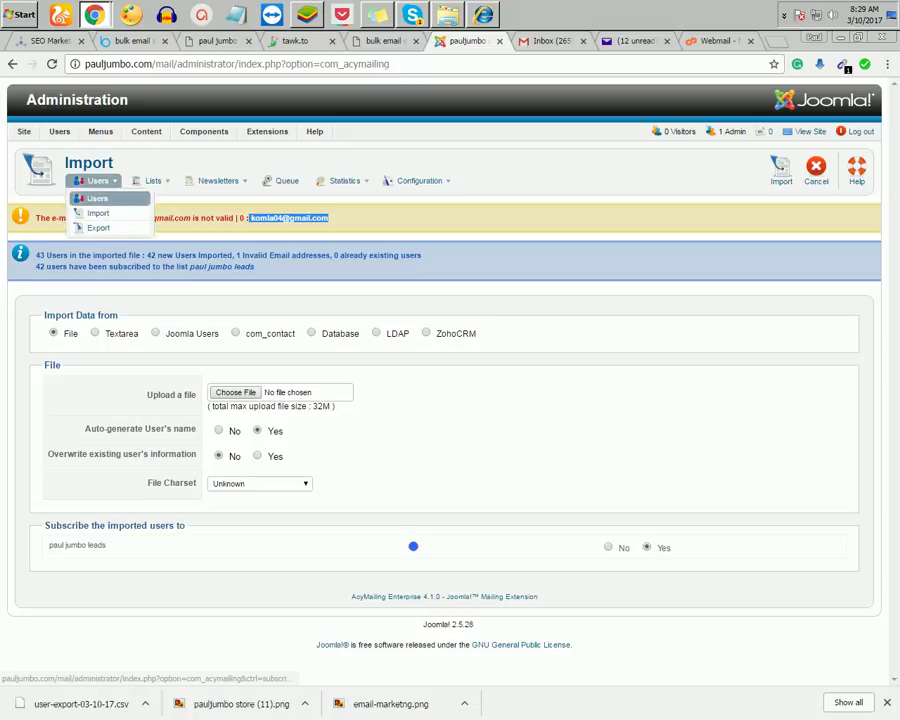
pyautogui.click(97, 198)
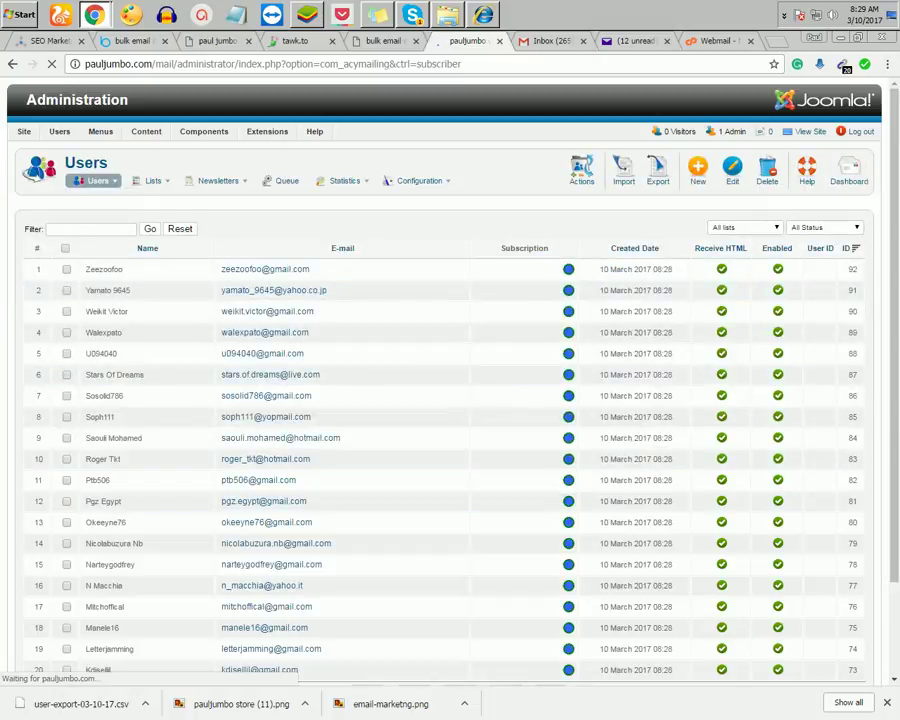
# - Open the newsletters overview and start a new newsletter
pyautogui.moveTo(217, 181)
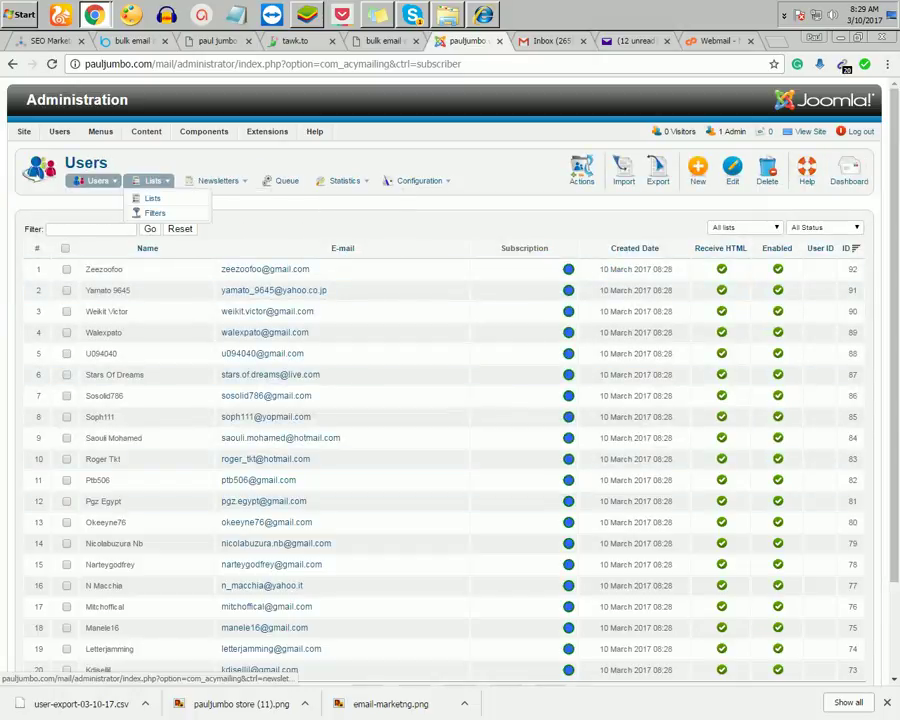
pyautogui.click(217, 198)
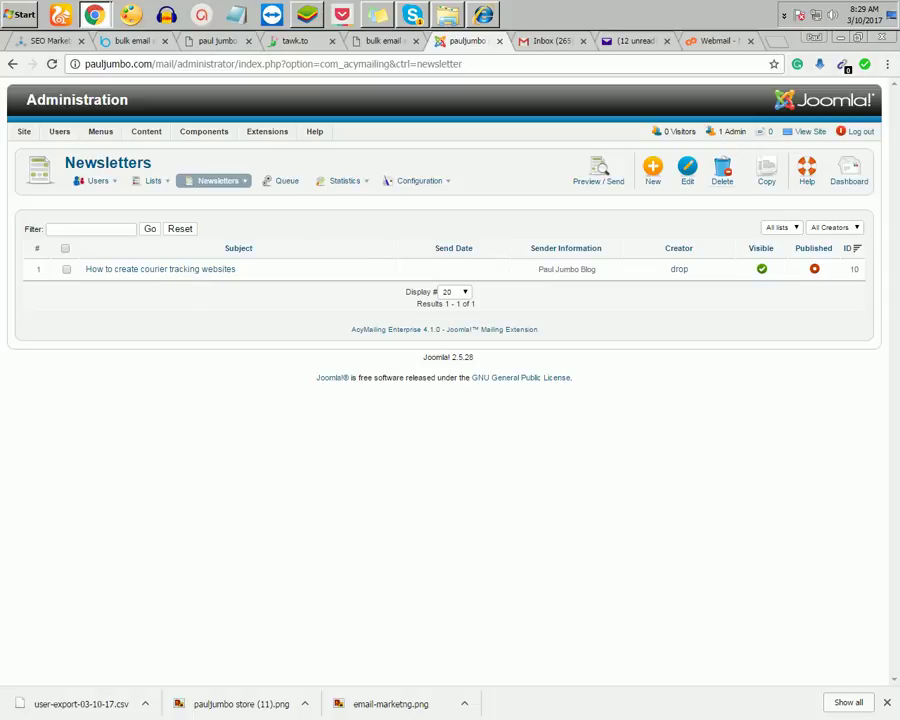
pyautogui.click(653, 171)
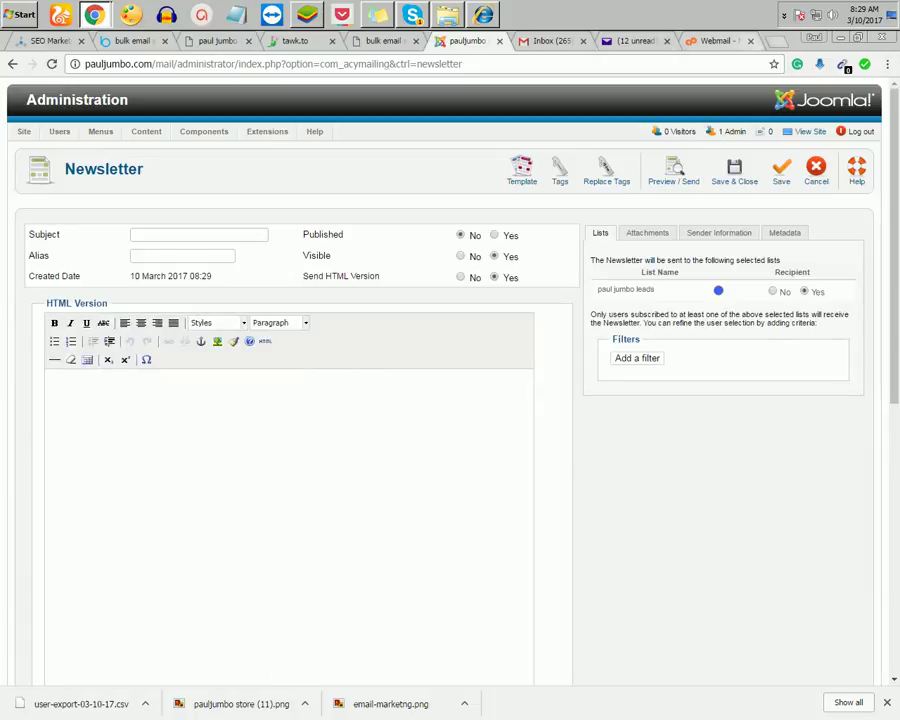
# - Open the blog pauljumbo.com in a new browser tab
pyautogui.hotkey('ctrl', 't')
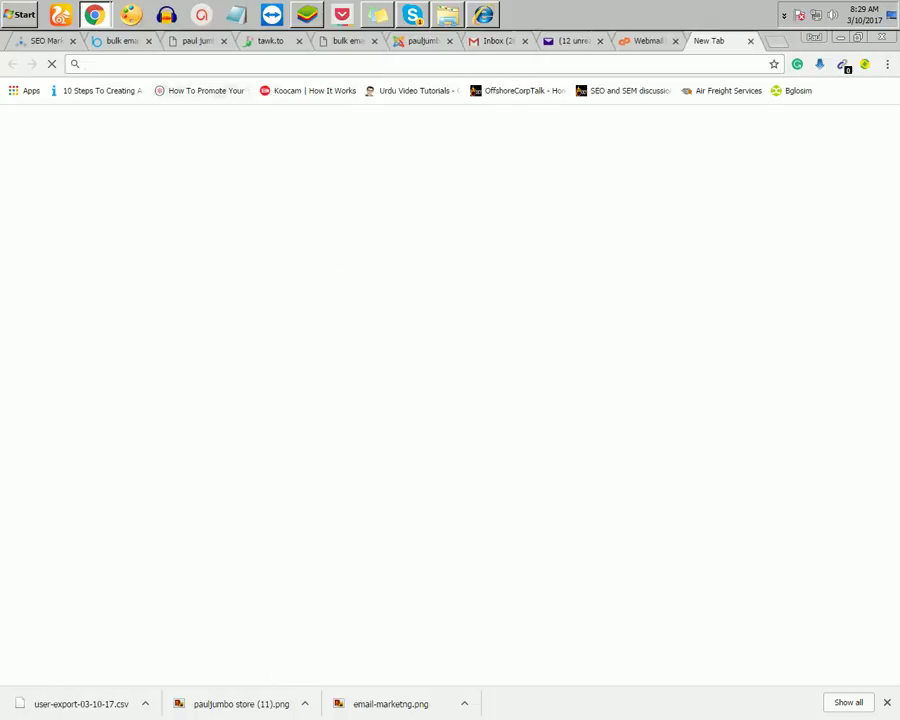
pyautogui.write('paul')
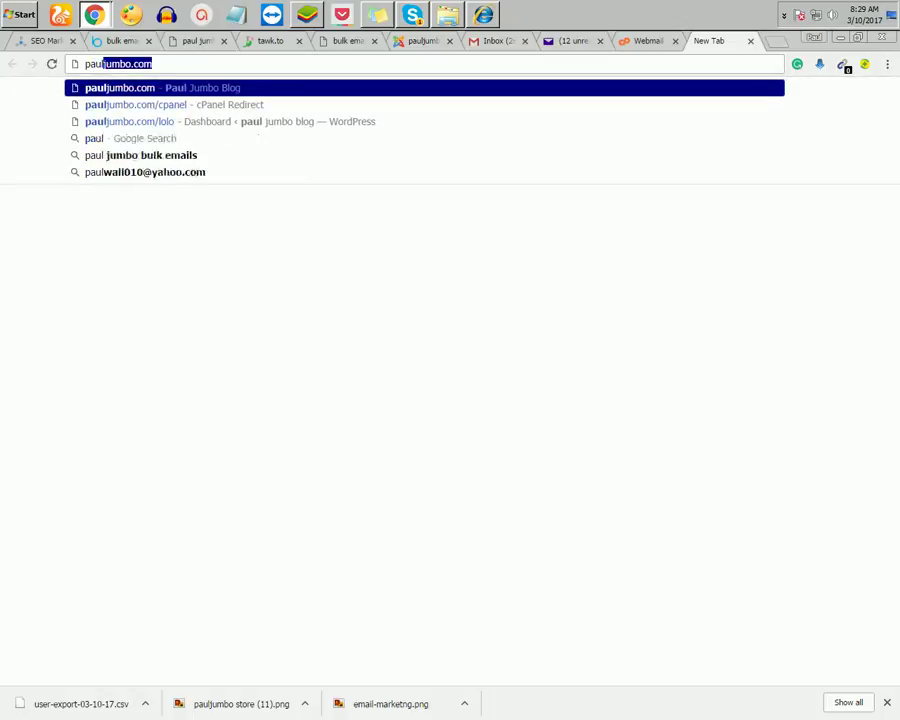
pyautogui.press('Return')
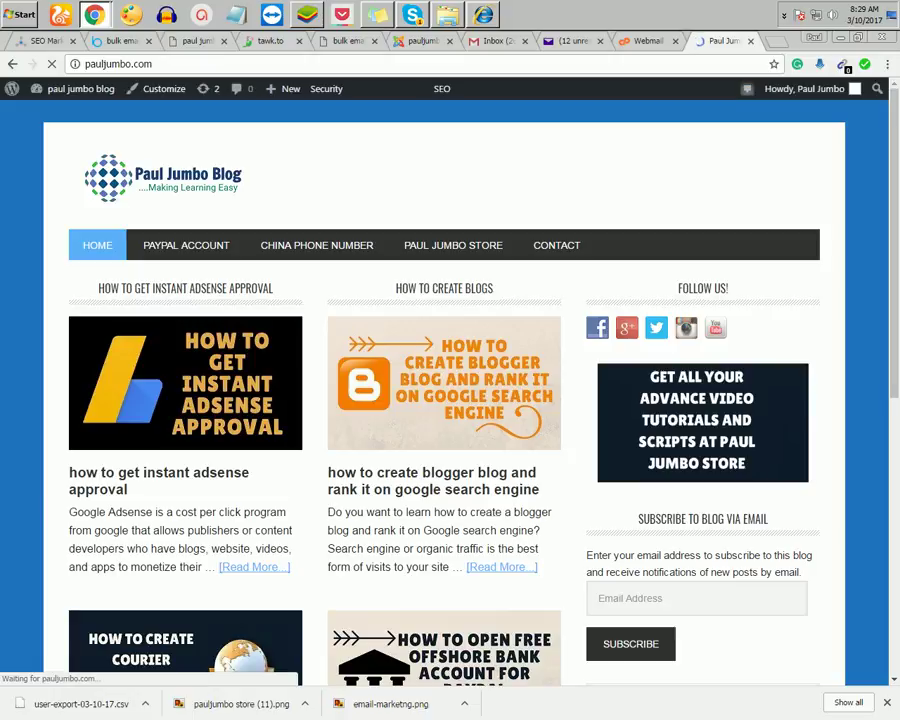
# - Find and open the blog post "how to extract emails with free softwares"
pyautogui.moveTo(894, 200); pyautogui.dragTo(894, 232)
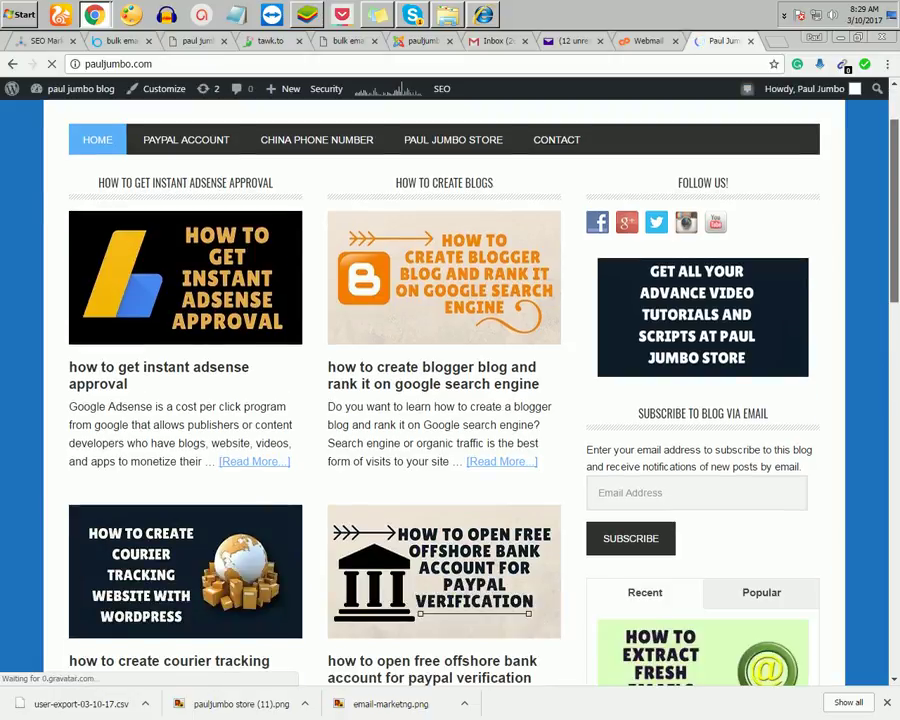
pyautogui.scroll(-3, 450, 400)
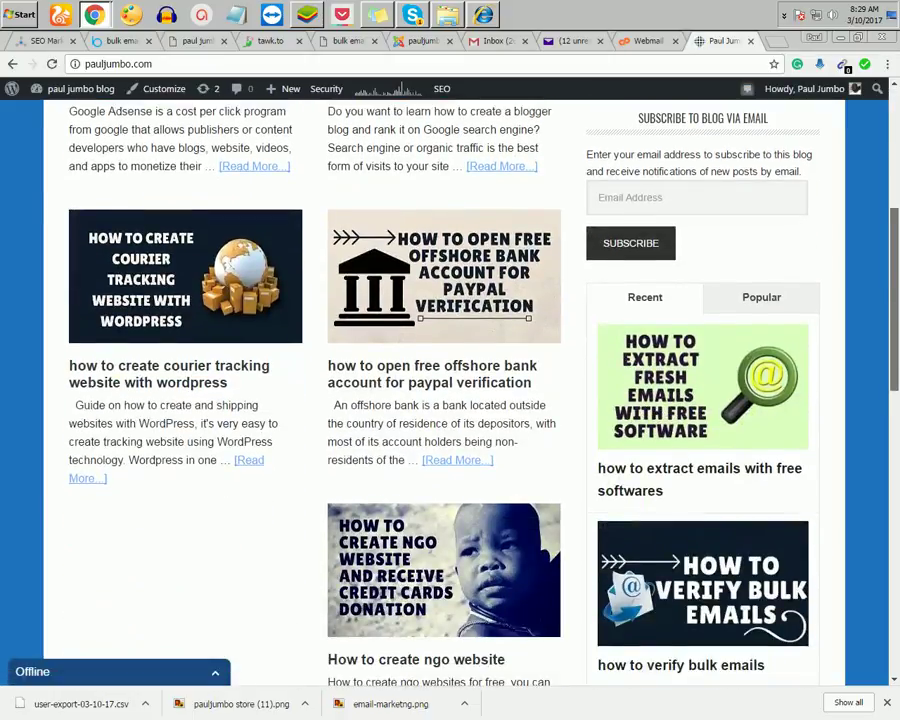
pyautogui.scroll(3, 450, 400)
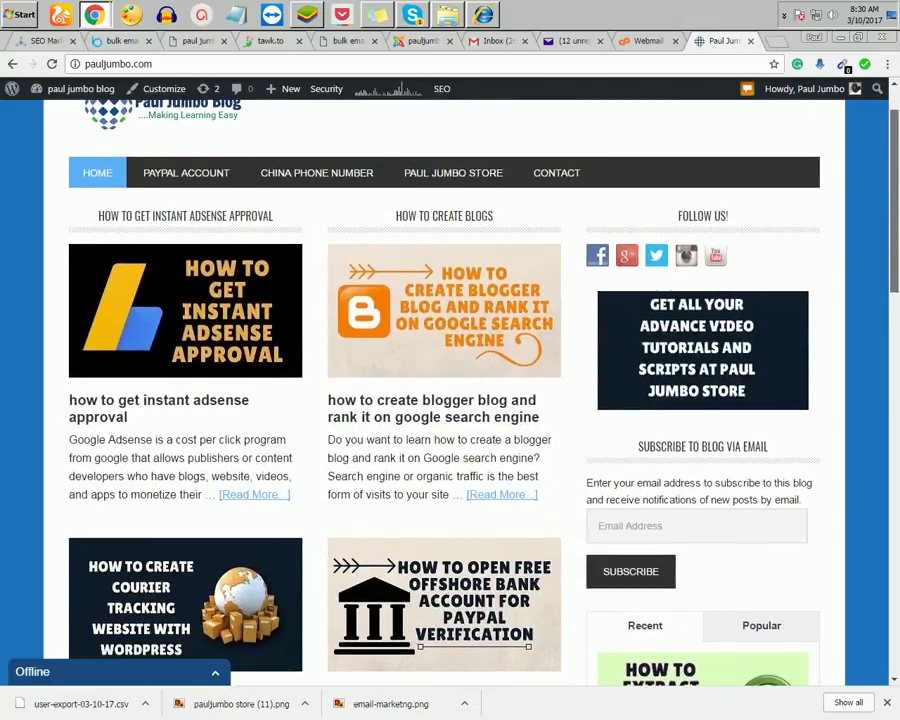
pyautogui.scroll(-3, 450, 400)
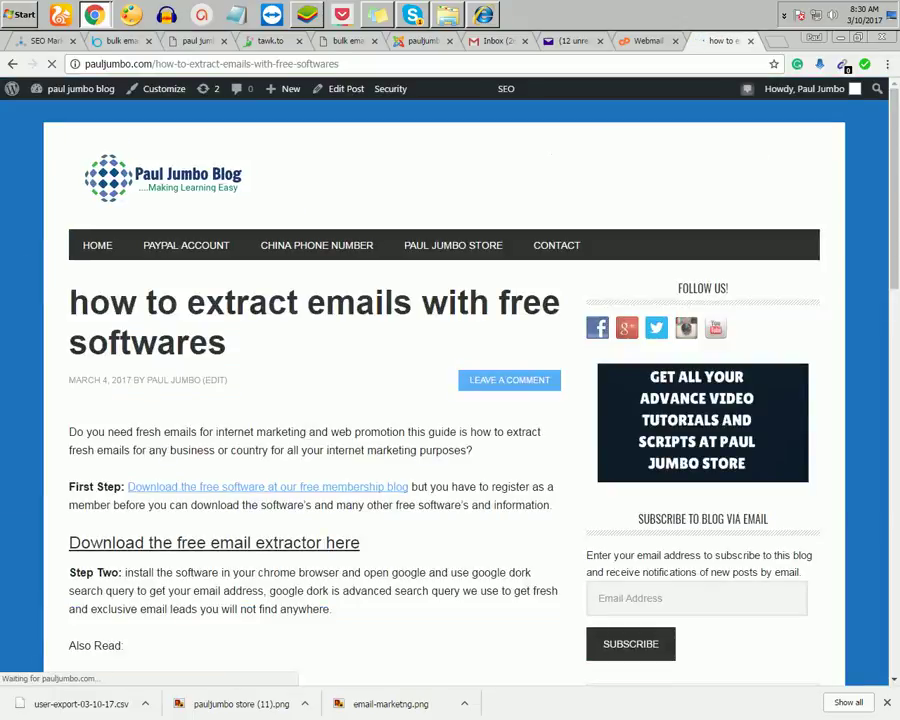
pyautogui.scroll(-1, 444, 400)
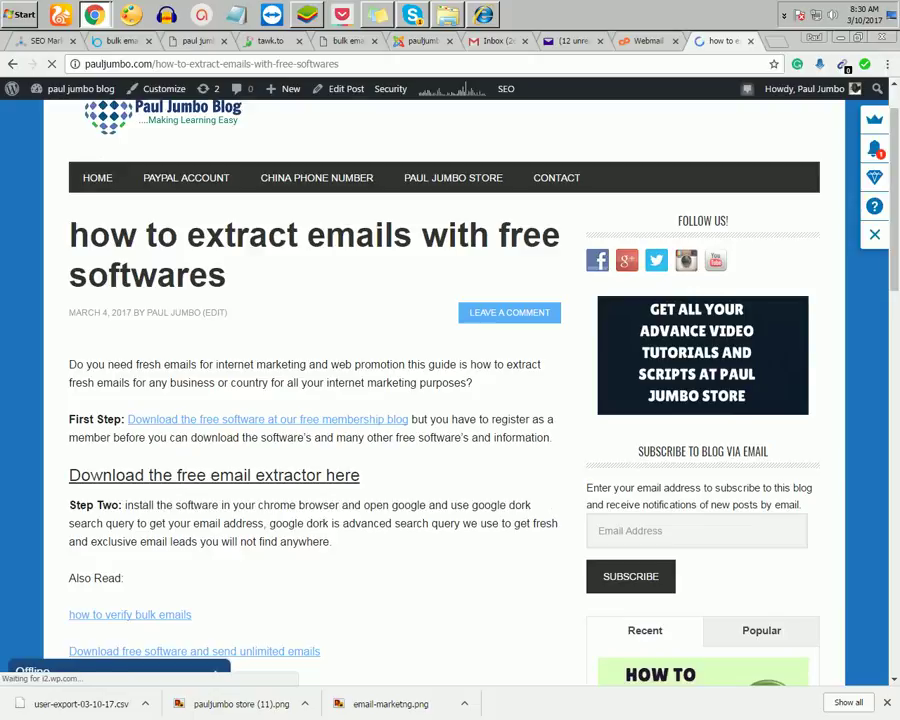
# - Copy the blog post's title into the subject of the new newsletter
pyautogui.moveTo(228, 276); pyautogui.dragTo(68, 234)
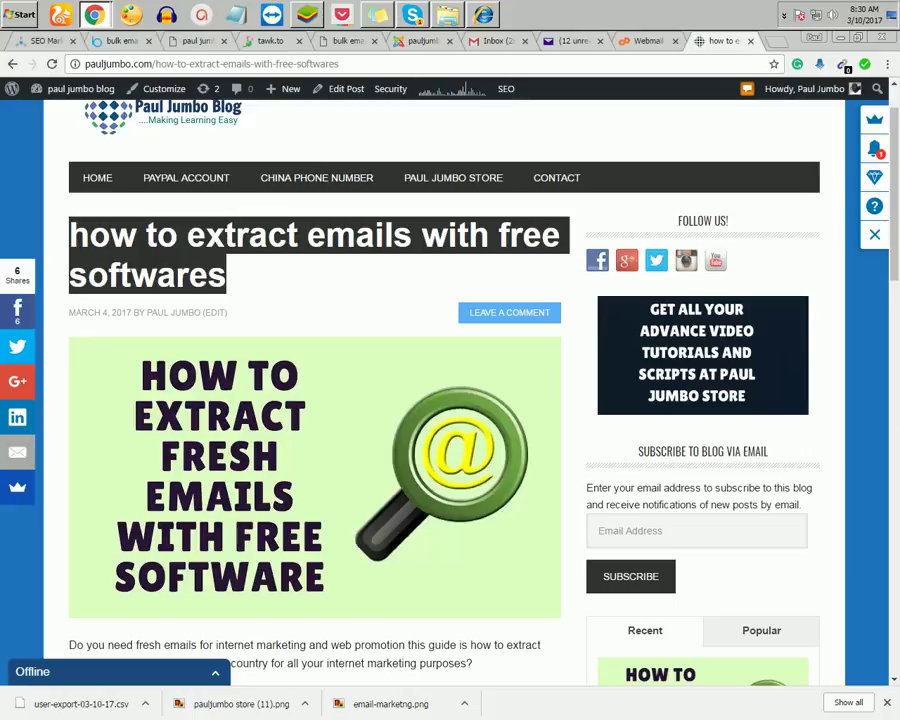
pyautogui.click(424, 41)
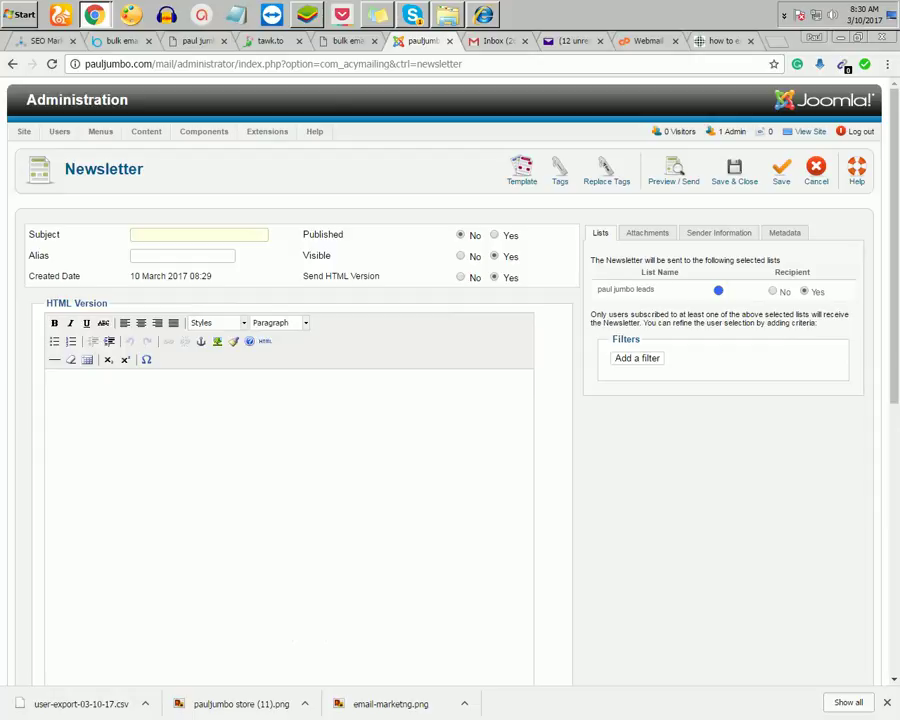
pyautogui.write('How to extract emails with free software')
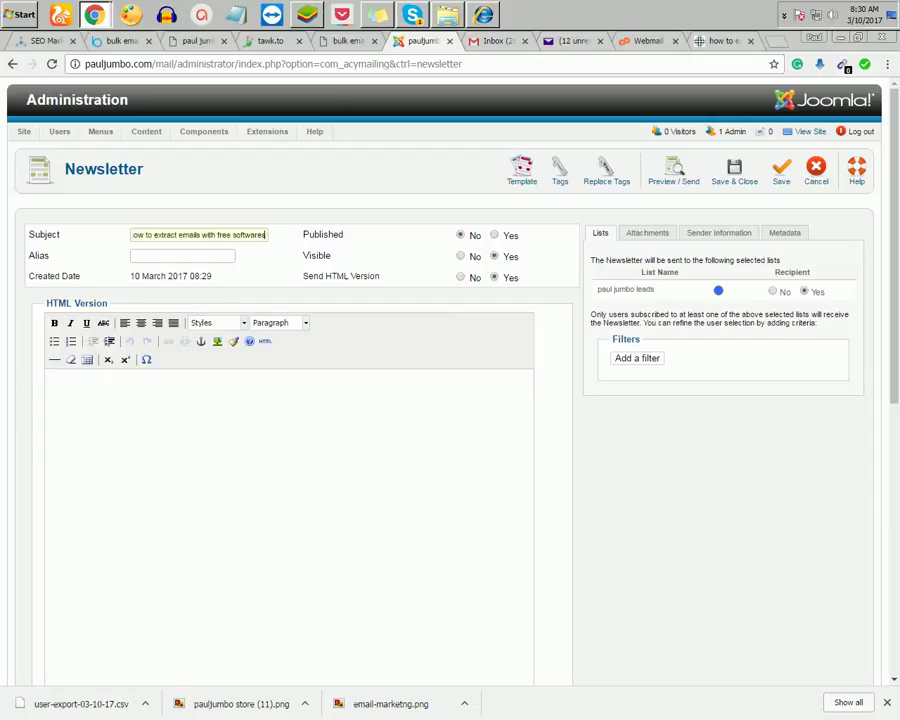
# - Set the newsletter's alias to "email"
pyautogui.click(182, 256)
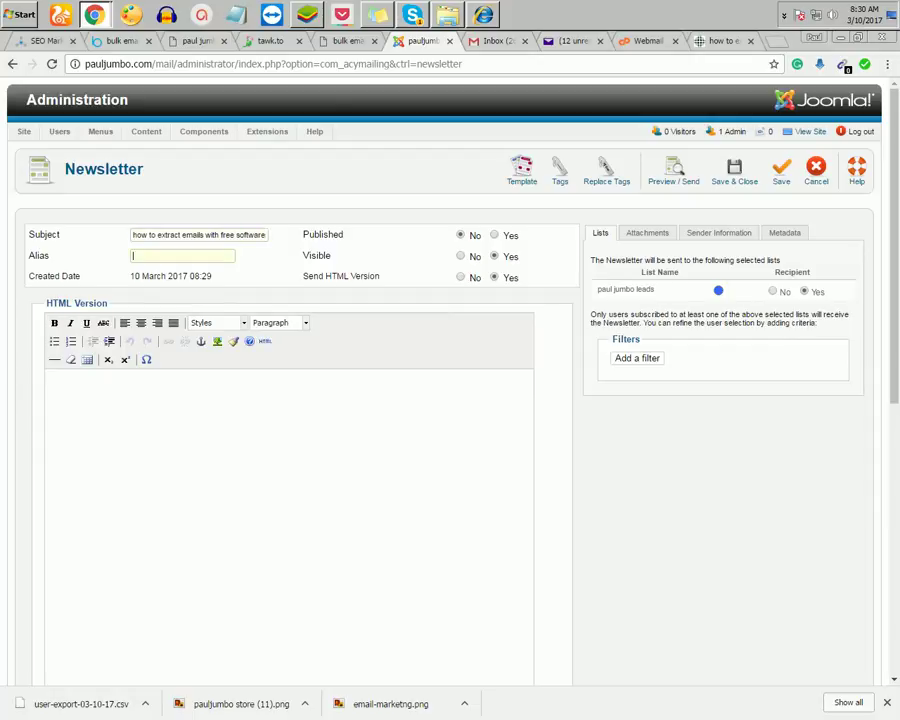
pyautogui.doubleClick(246, 235)
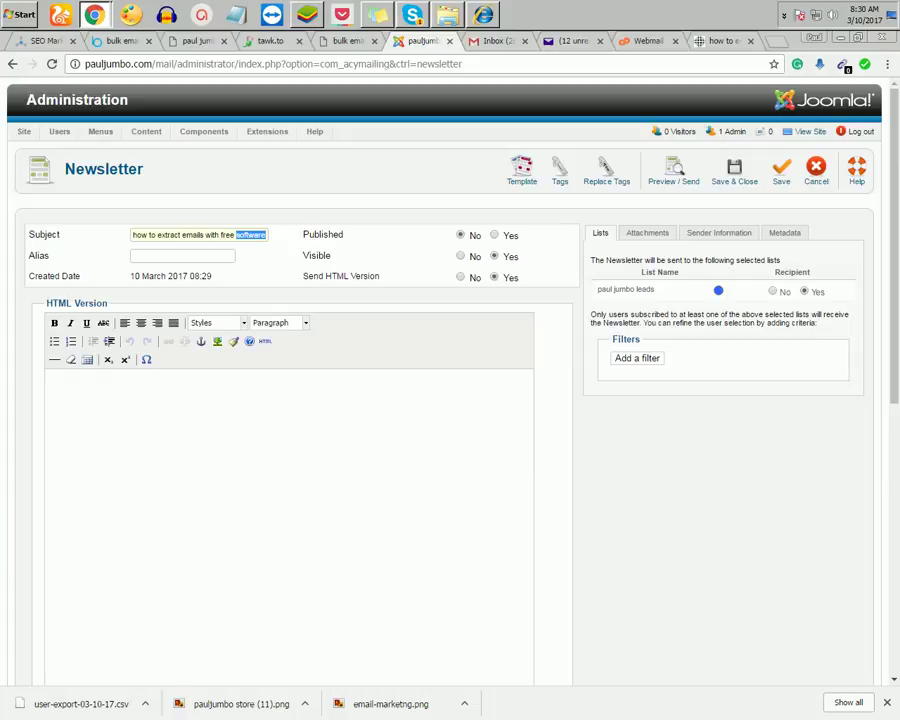
pyautogui.click(182, 256)
pyautogui.write('email')
pyautogui.click(51, 380)
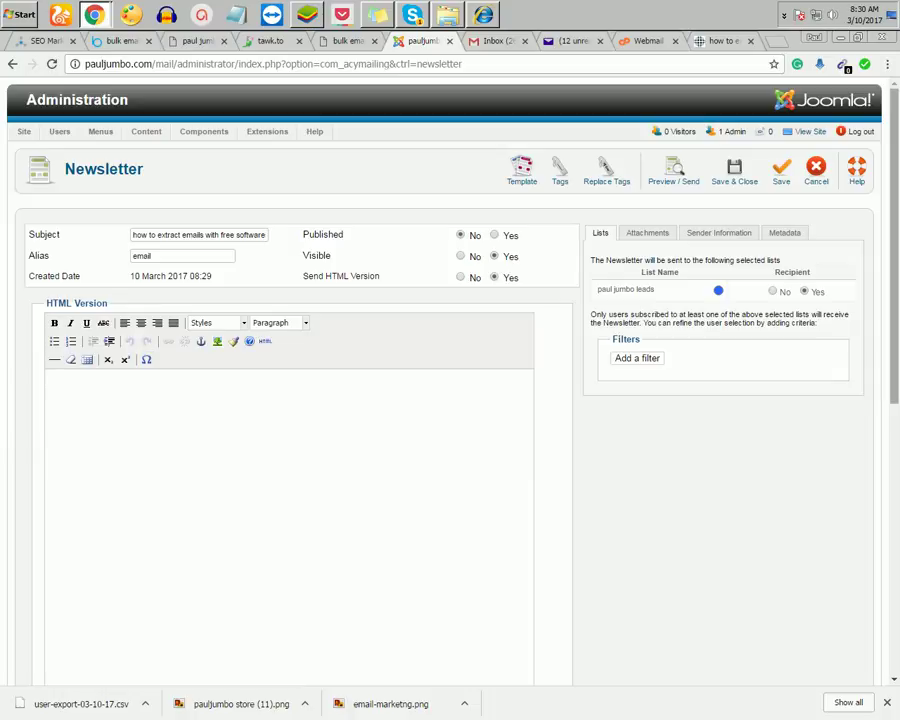
pyautogui.scroll(-5, 450, 380)
pyautogui.click(380, 412)
pyautogui.scroll(8, 450, 380)
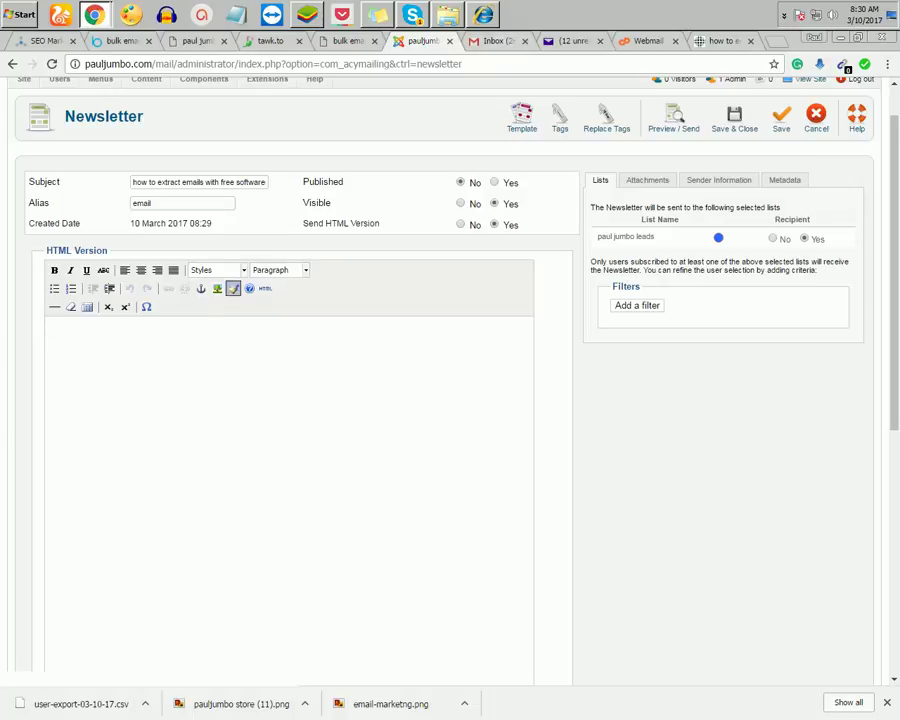
pyautogui.click(217, 288)
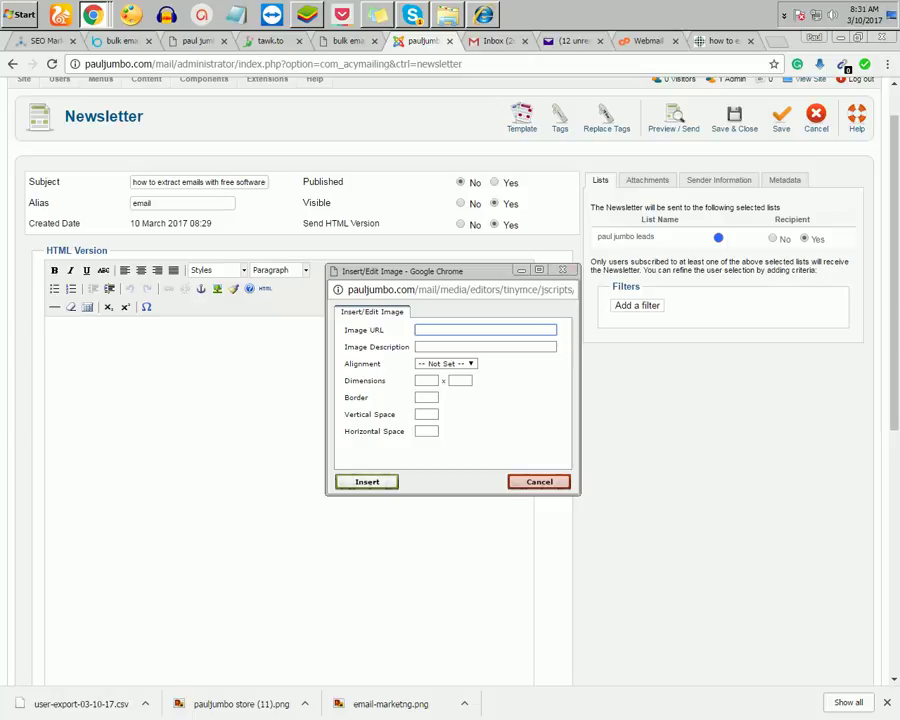
pyautogui.click(564, 270)
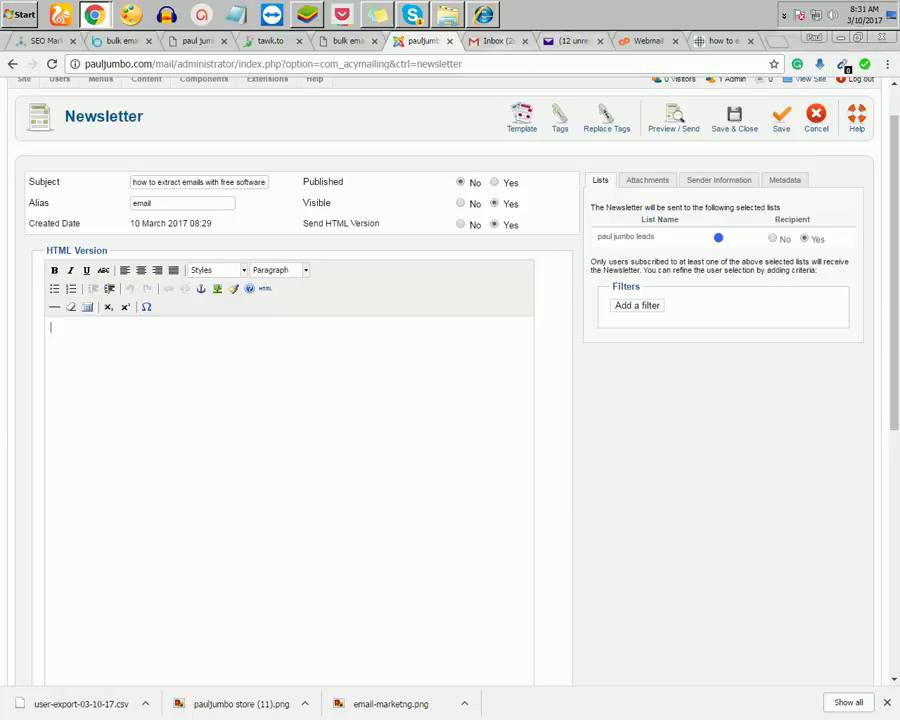
# - Copy the blog post's opening paragraph into the newsletter's HTML version, and save and close the newsletter
pyautogui.click(492, 41)
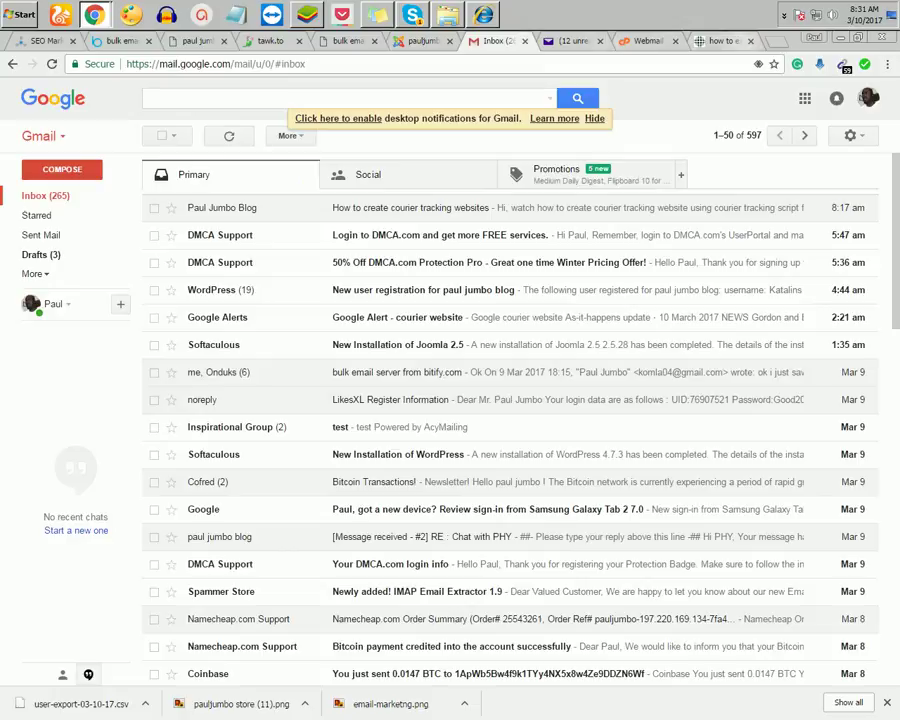
pyautogui.click(723, 41)
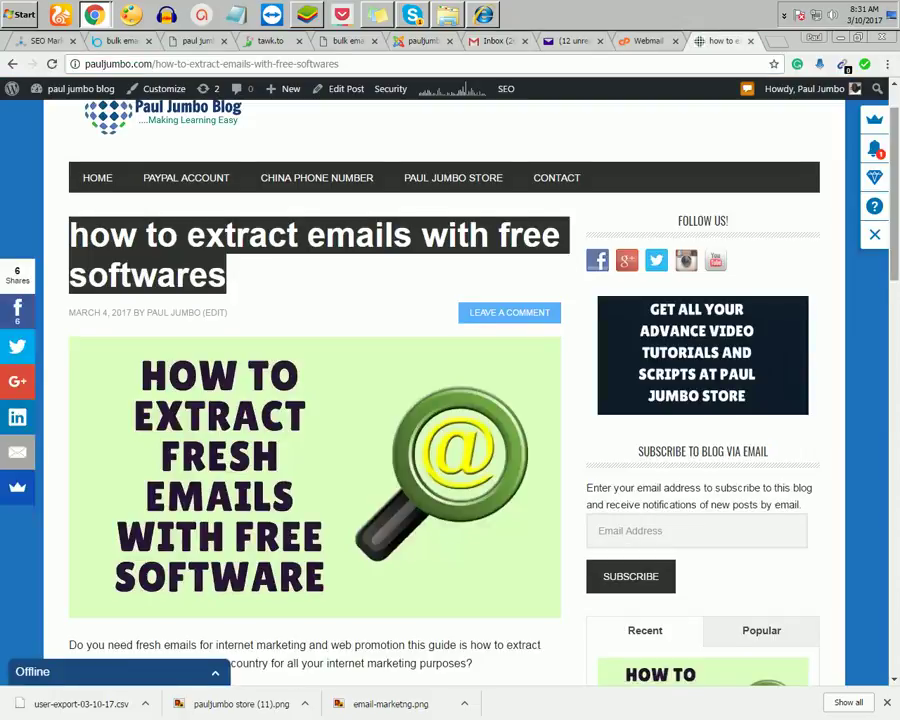
pyautogui.scroll(-4, 300, 400)
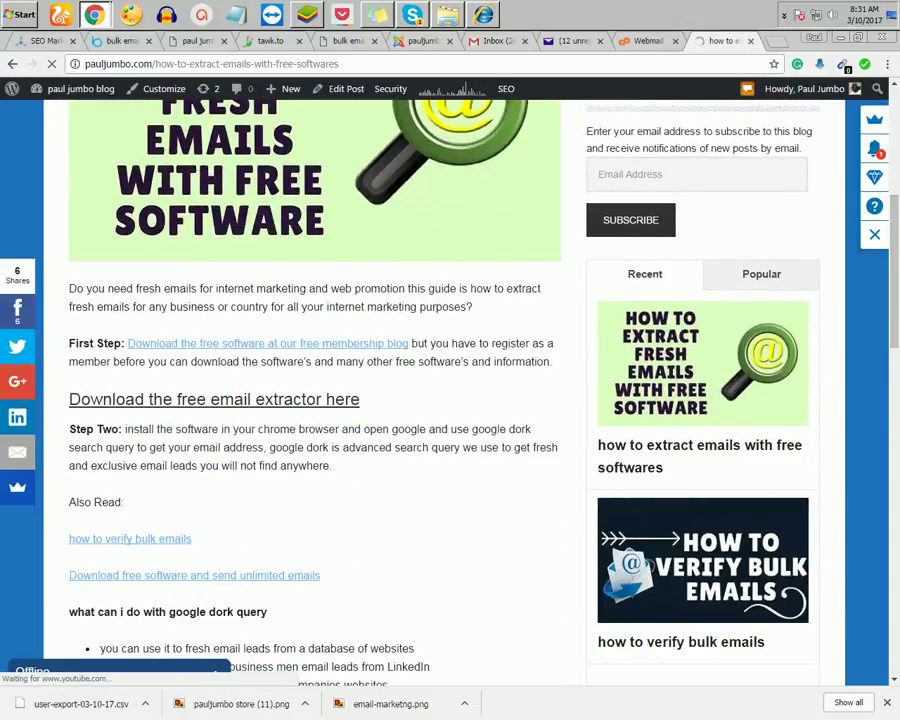
pyautogui.moveTo(472, 307); pyautogui.dragTo(69, 288)
pyautogui.hotkey('ctrl', 'c')
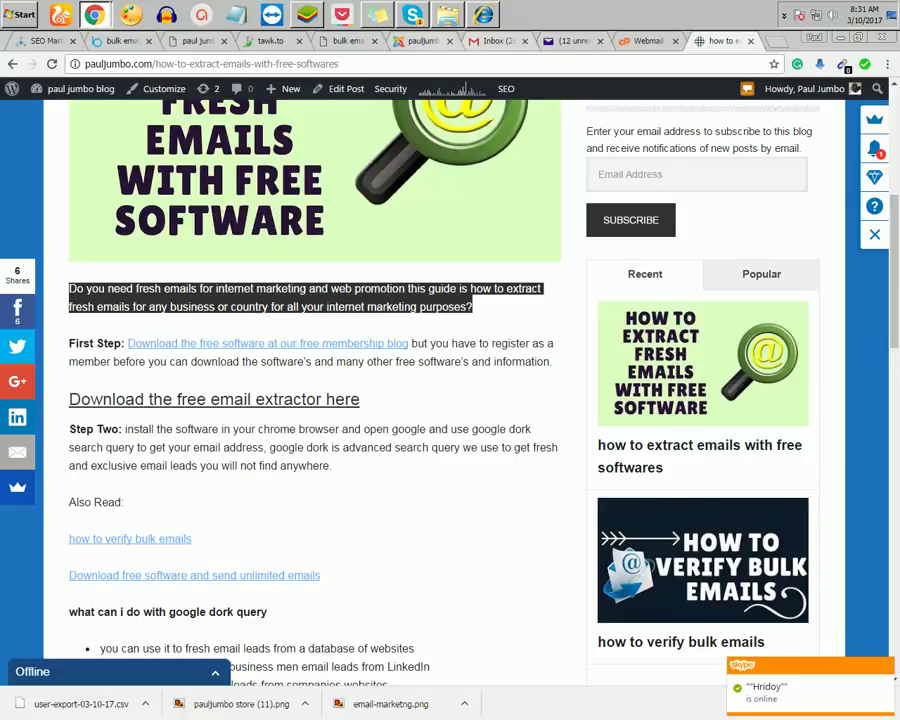
pyautogui.click(420, 40)
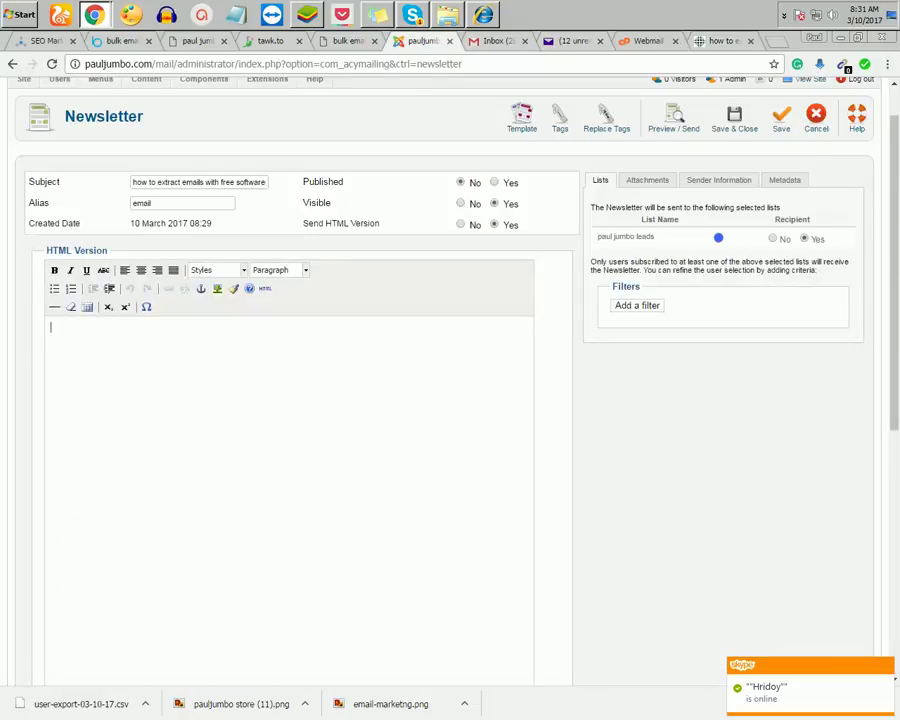
pyautogui.hotkey('ctrl', 'v')
pyautogui.rightClick(95, 338)
pyautogui.click(384, 338)
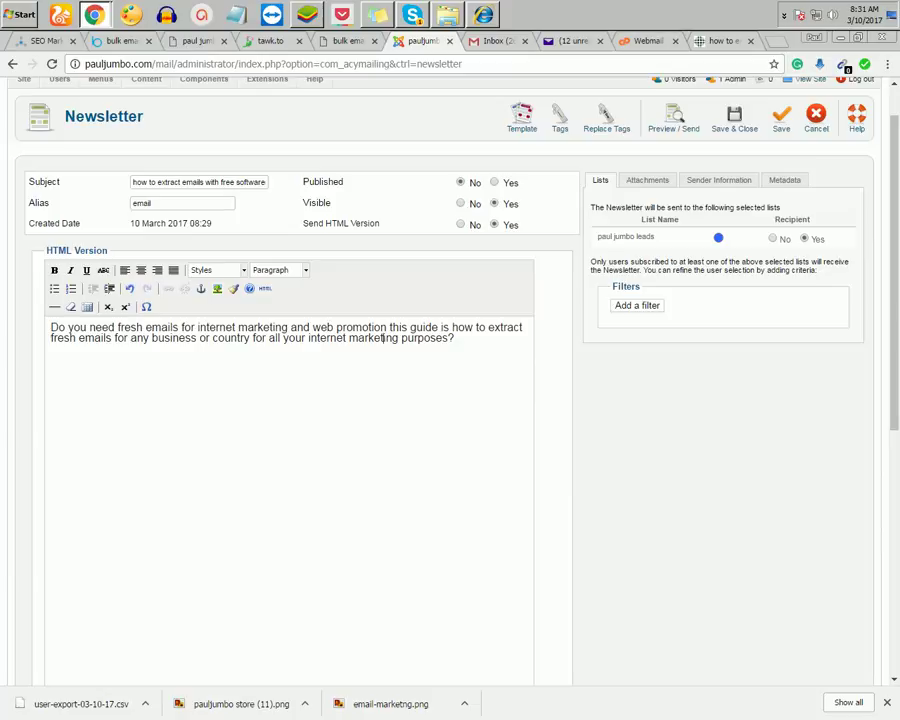
pyautogui.click(734, 118)
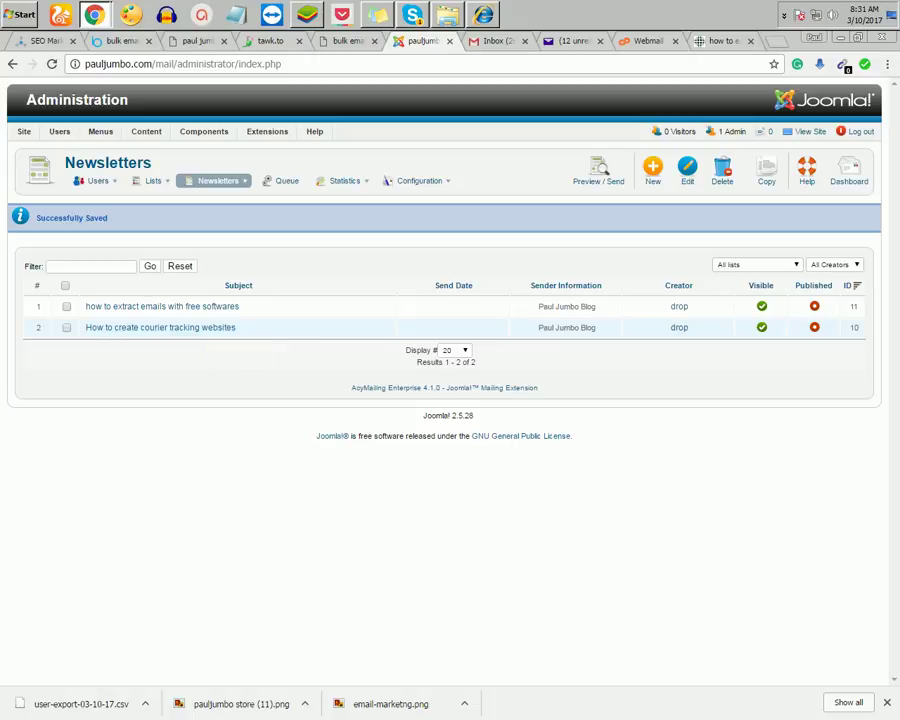
# - Open the newsletter "How to create courier tracking websites" and examine its banner image, message text, post link and signature
pyautogui.click(202, 328)
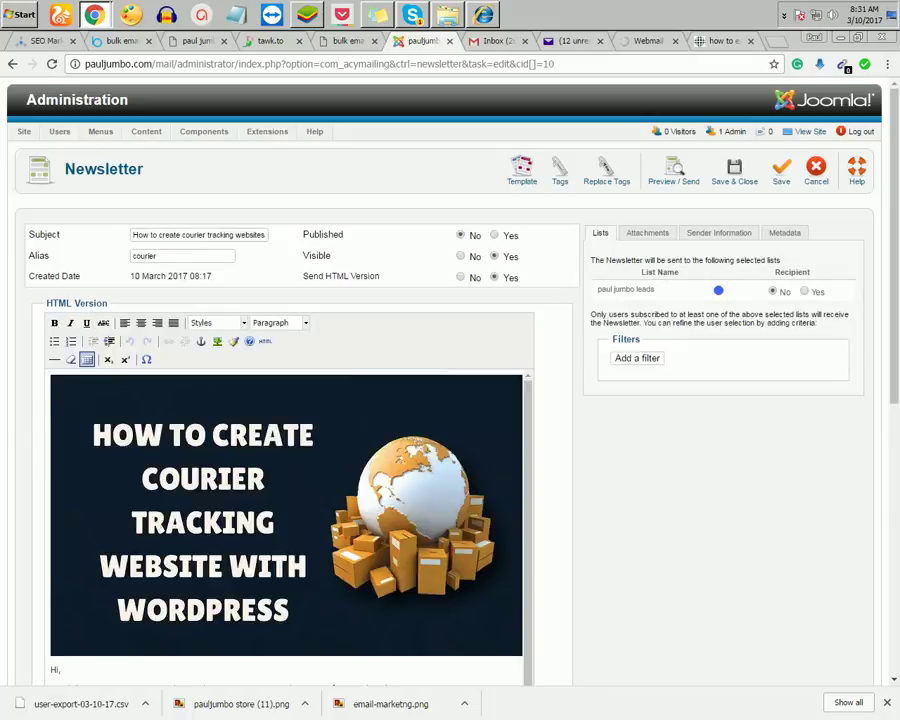
pyautogui.scroll(-3, 450, 400)
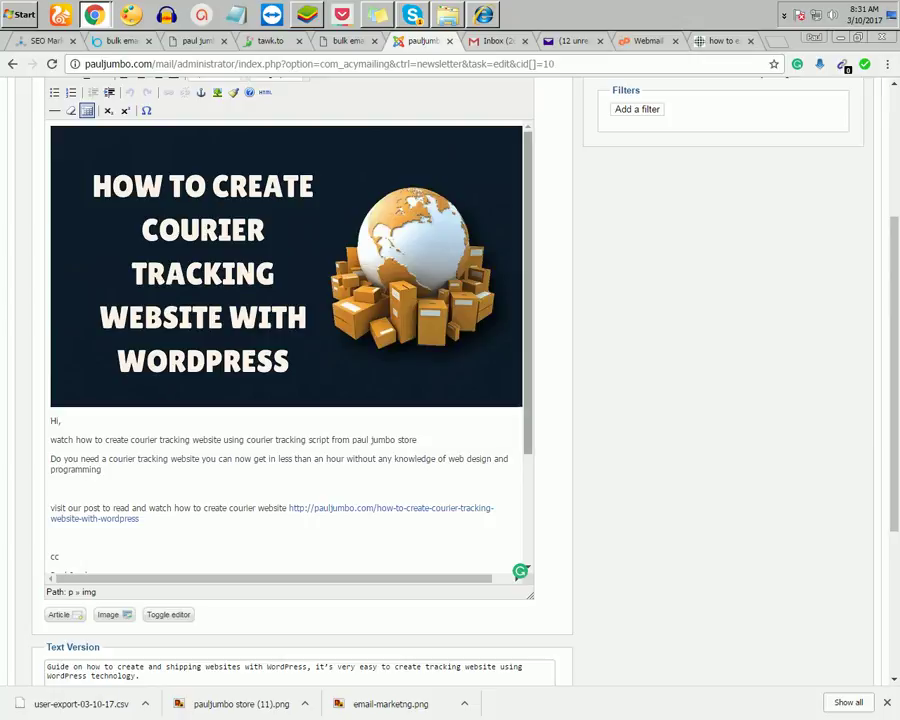
pyautogui.scroll(-1, 286, 350)
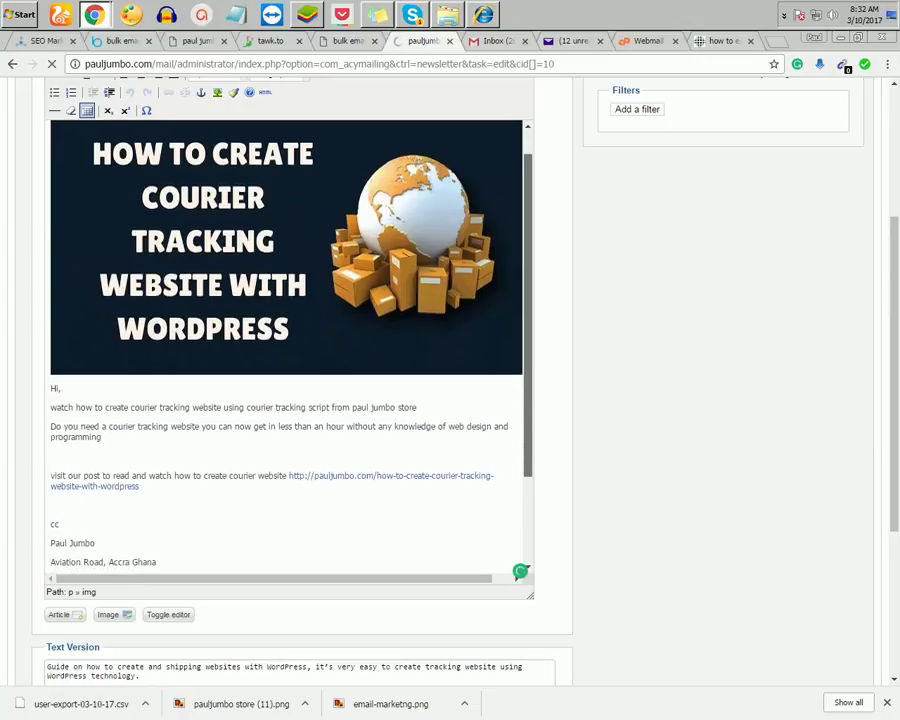
pyautogui.scroll(-3, 286, 350)
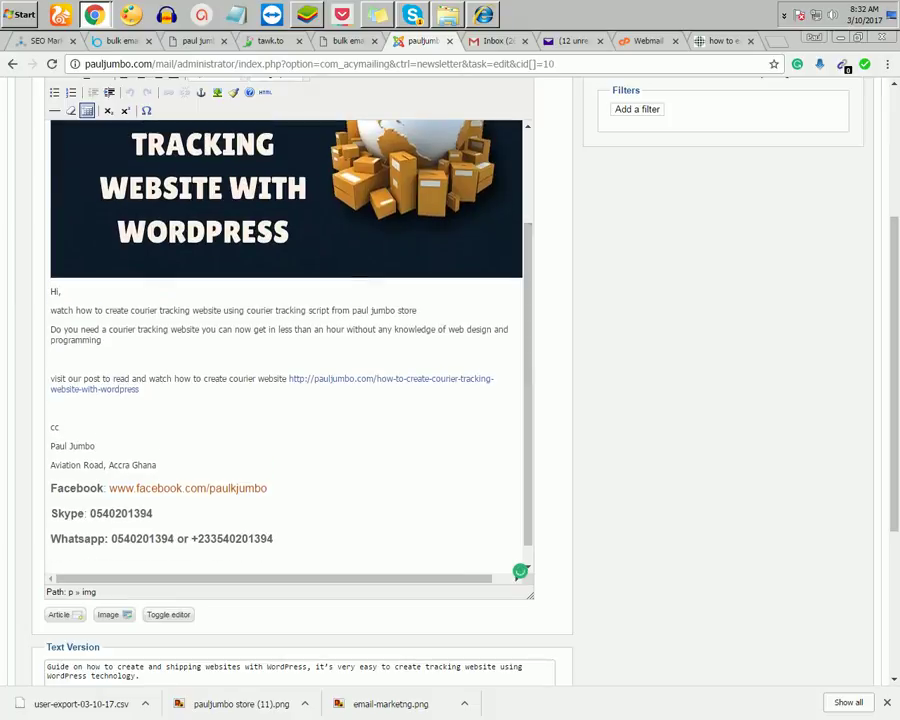
pyautogui.moveTo(57, 310); pyautogui.dragTo(463, 330)
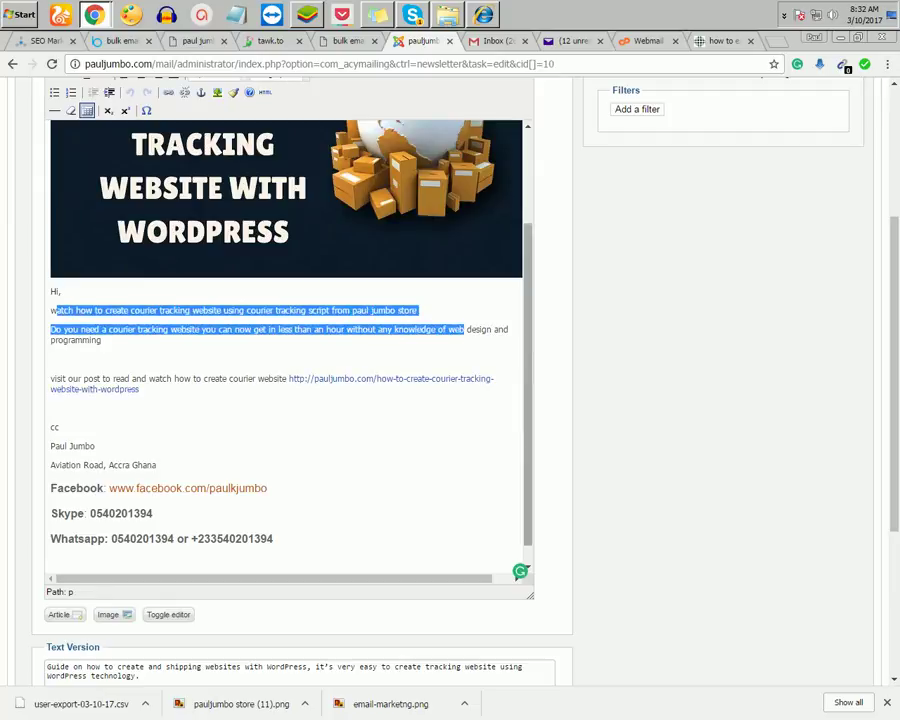
pyautogui.scroll(-1, 527, 400)
pyautogui.click(96, 425)
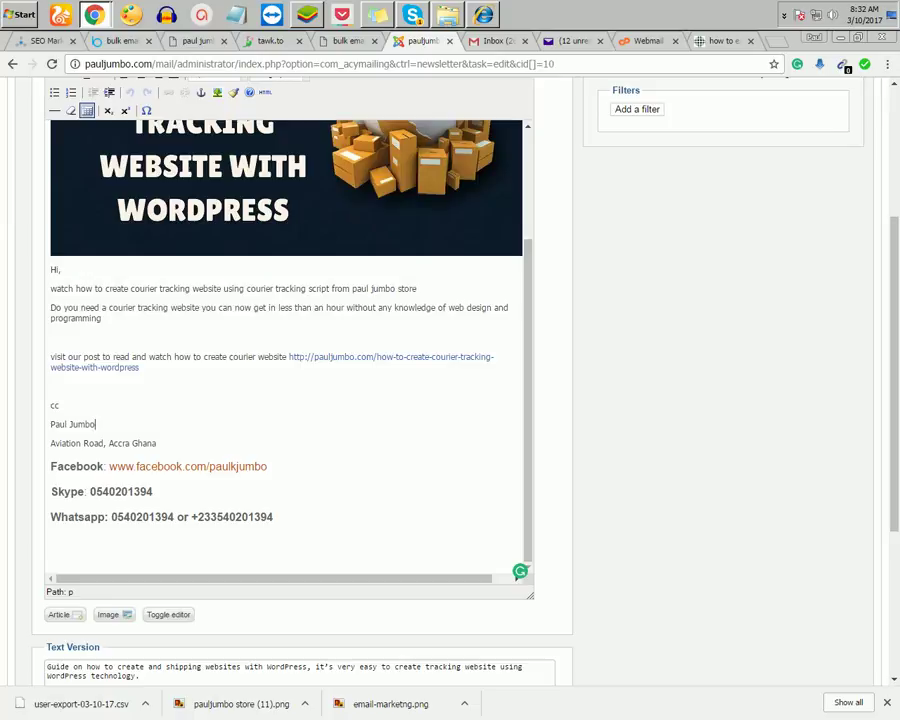
pyautogui.moveTo(157, 443); pyautogui.dragTo(54, 424)
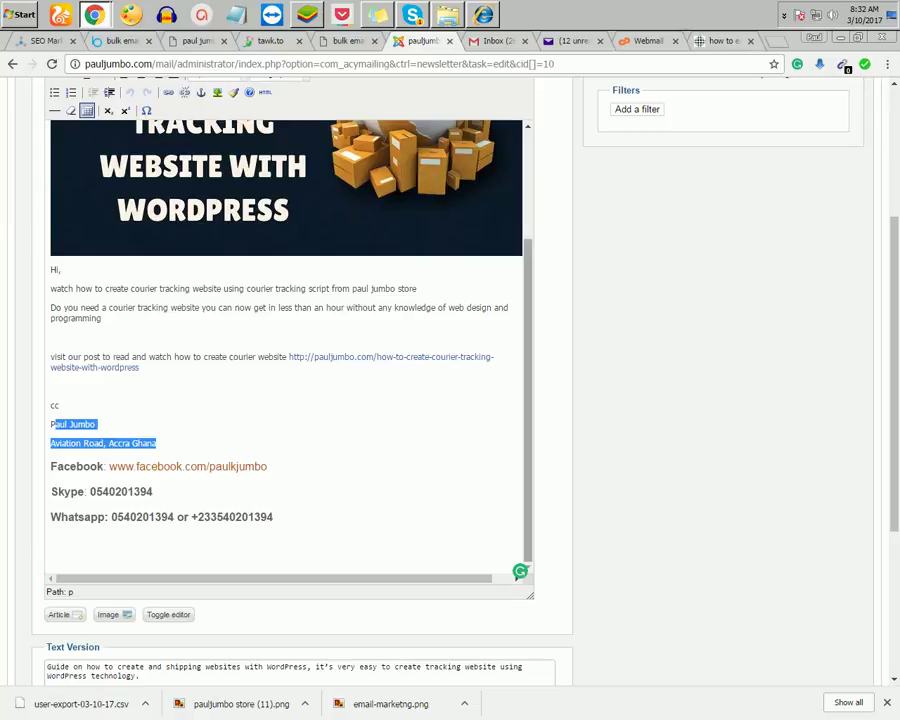
pyautogui.scroll(1, 286, 350)
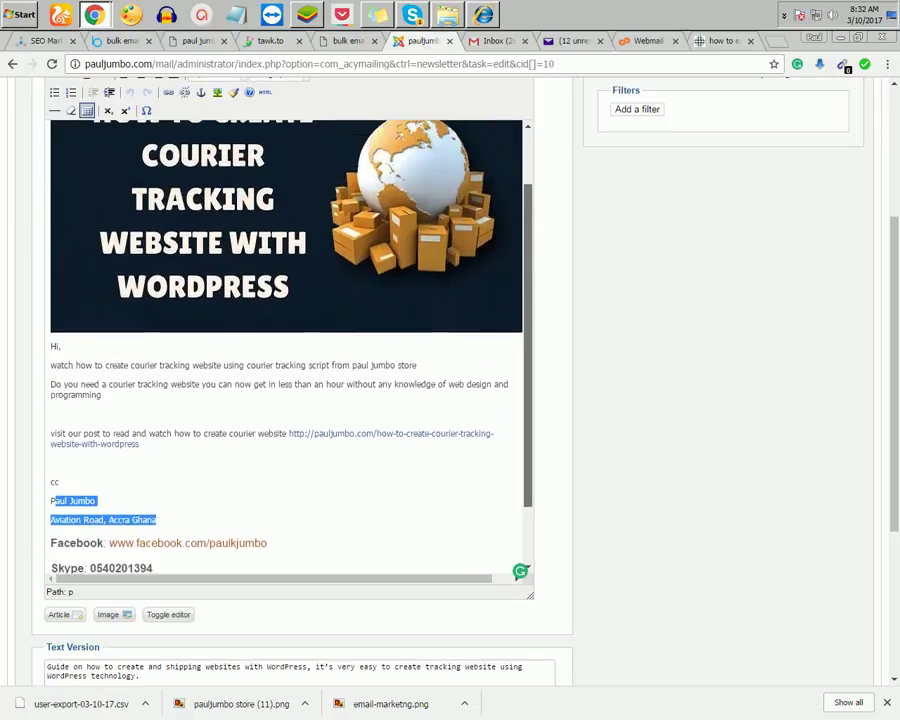
pyautogui.scroll(-1, 286, 350)
pyautogui.scroll(2, 286, 350)
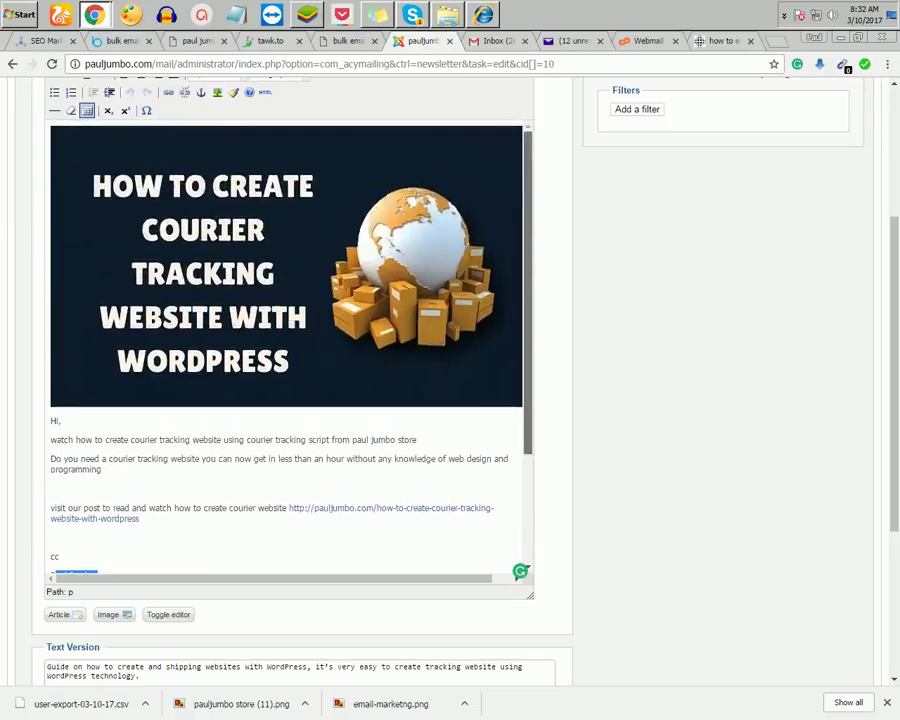
pyautogui.scroll(3, 286, 350)
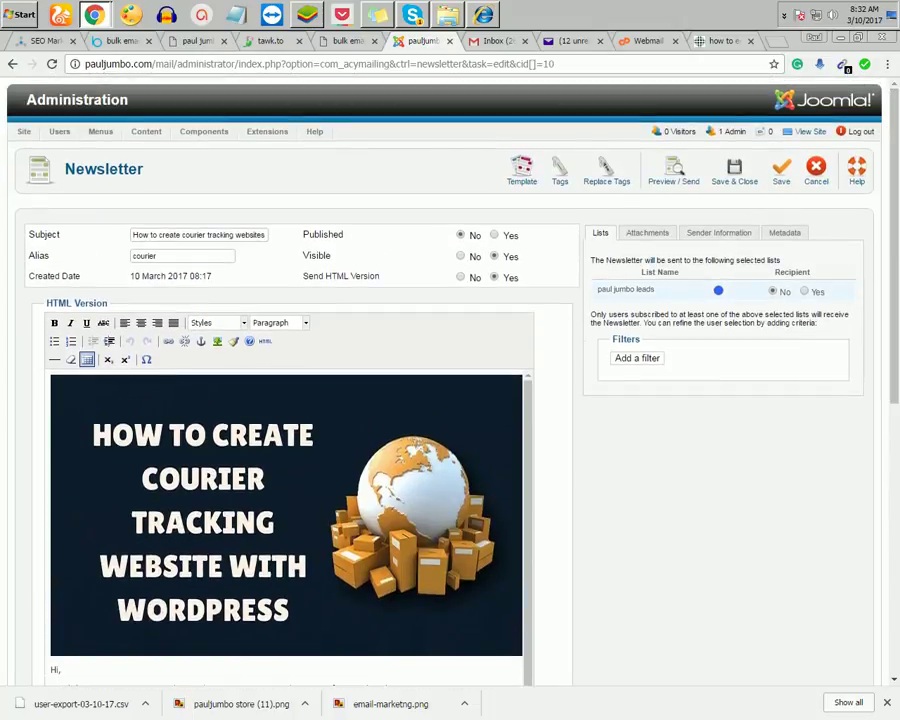
# - Make the "paul jumbo leads" list a recipient of the courier tracking newsletter and open its send preview
pyautogui.click(804, 291)
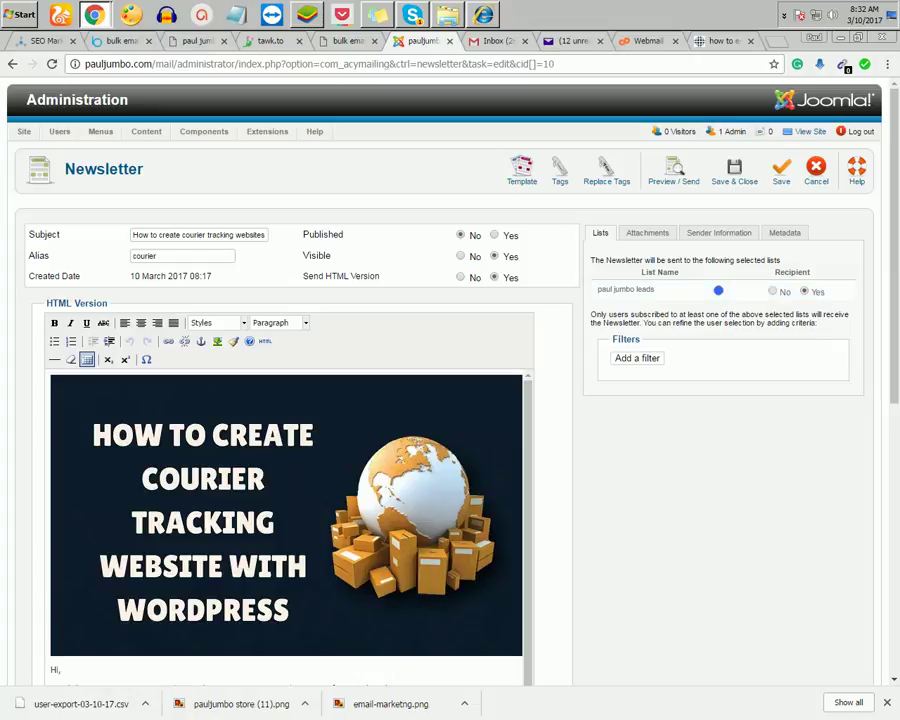
pyautogui.click(647, 232)
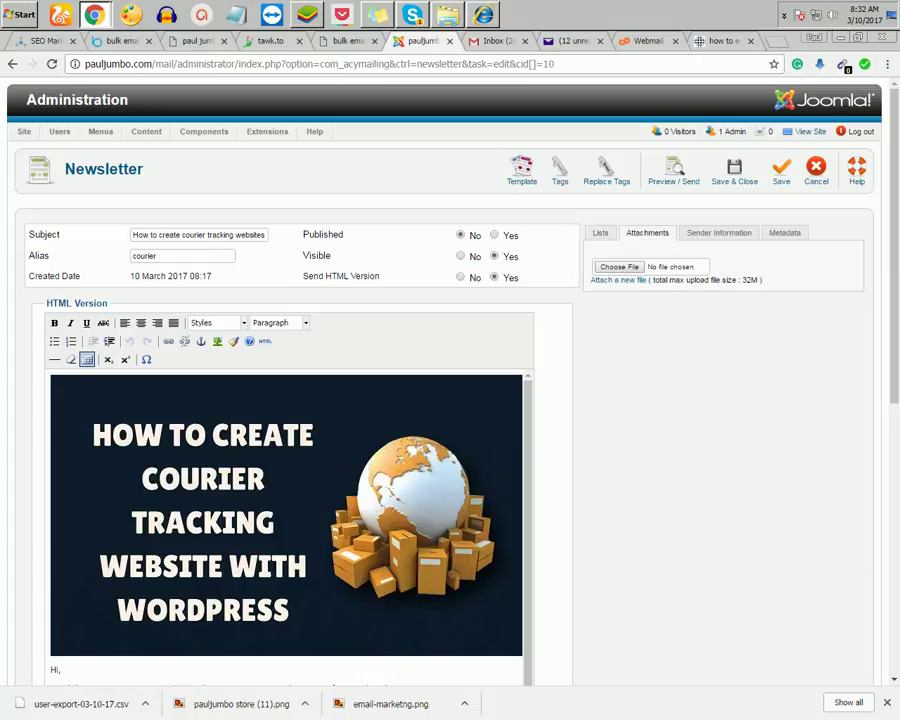
pyautogui.click(600, 233)
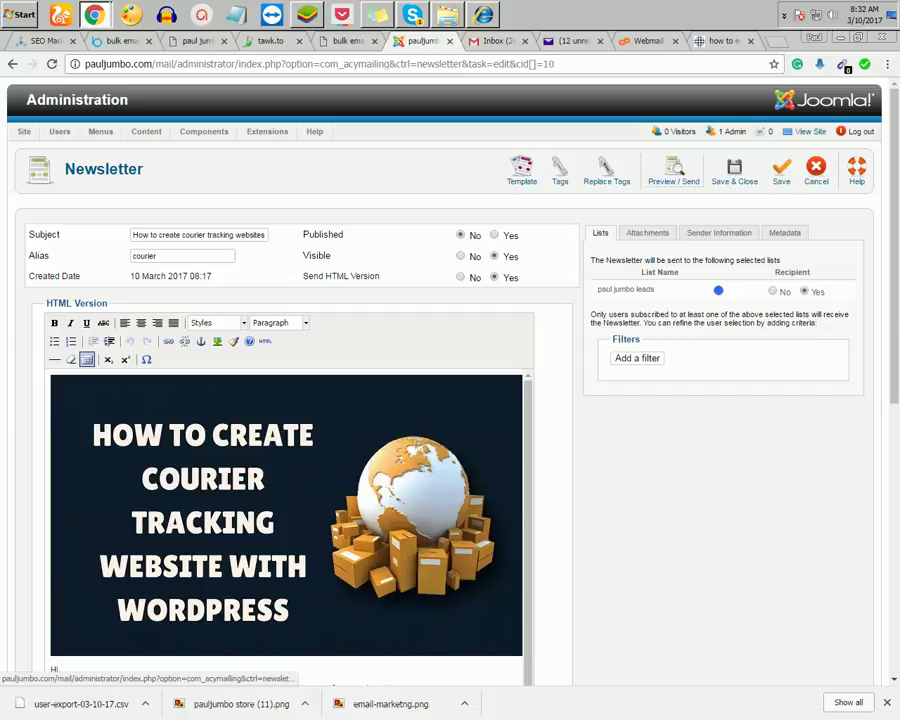
pyautogui.click(674, 171)
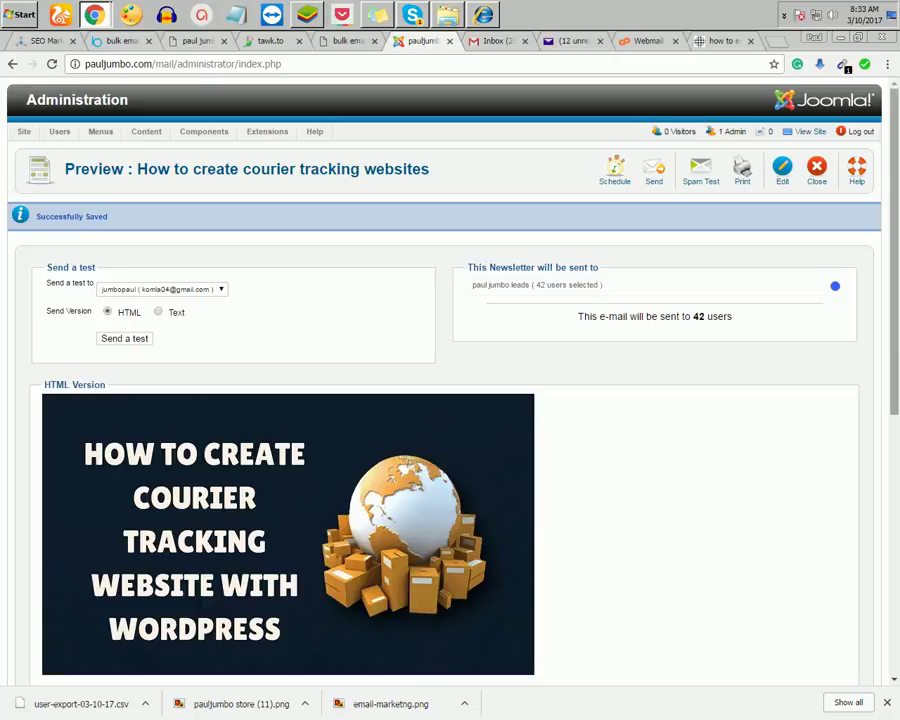
pyautogui.scroll(-3, 450, 400)
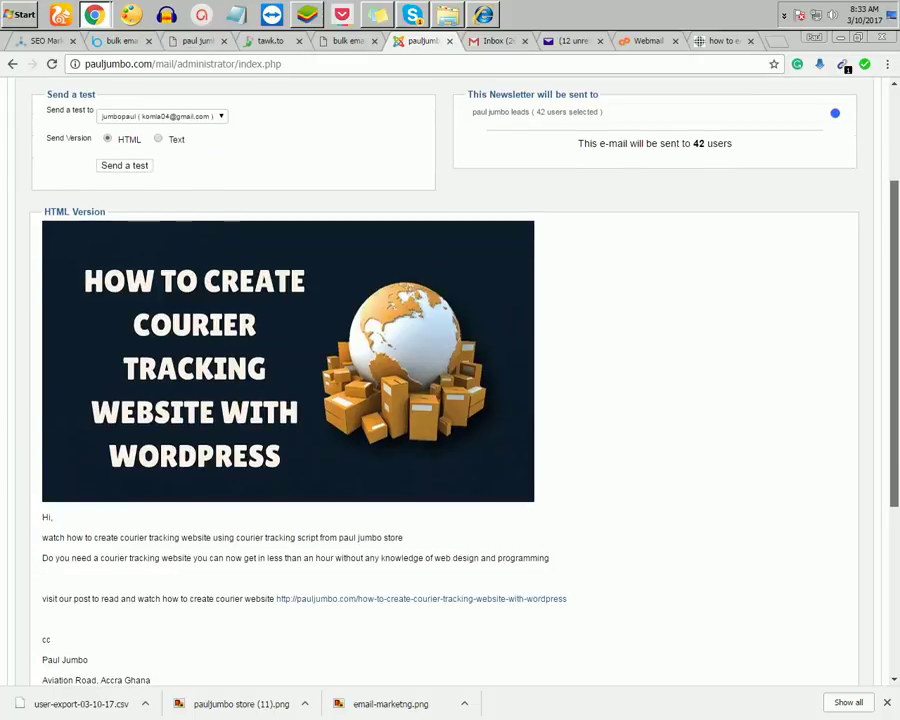
# - Send a test of the courier tracking newsletter in its HTML version to the preselected test recipient
pyautogui.scroll(3, 450, 400)
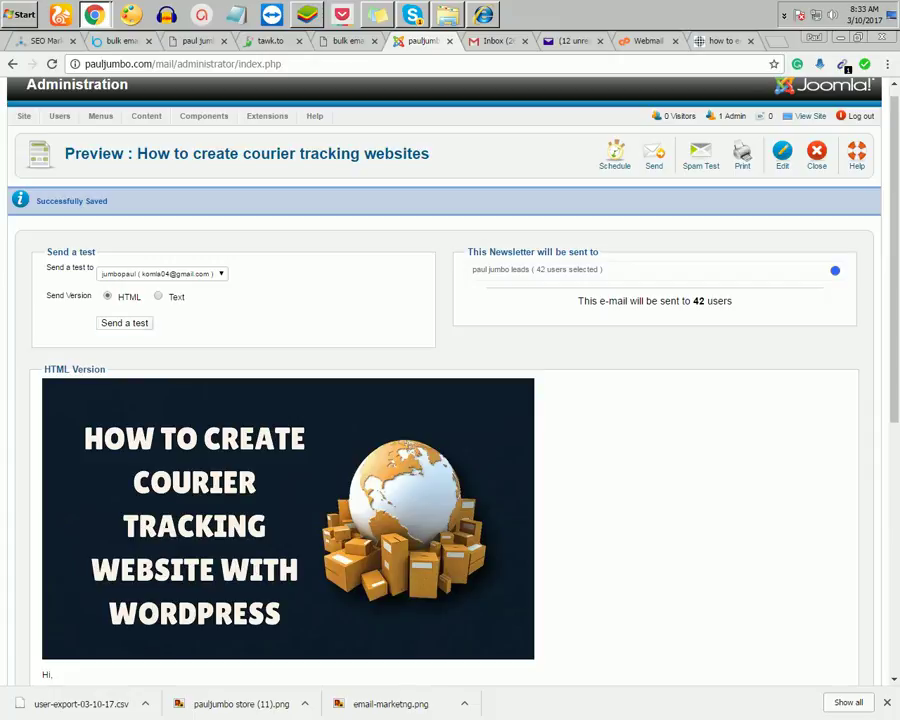
pyautogui.click(124, 323)
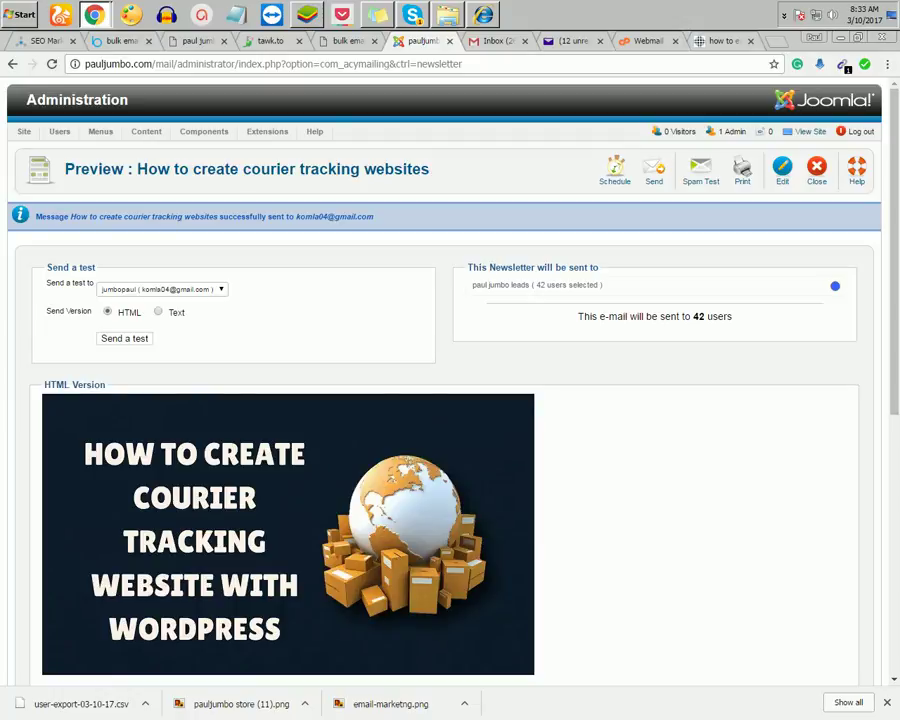
pyautogui.moveTo(374, 216); pyautogui.dragTo(282, 216)
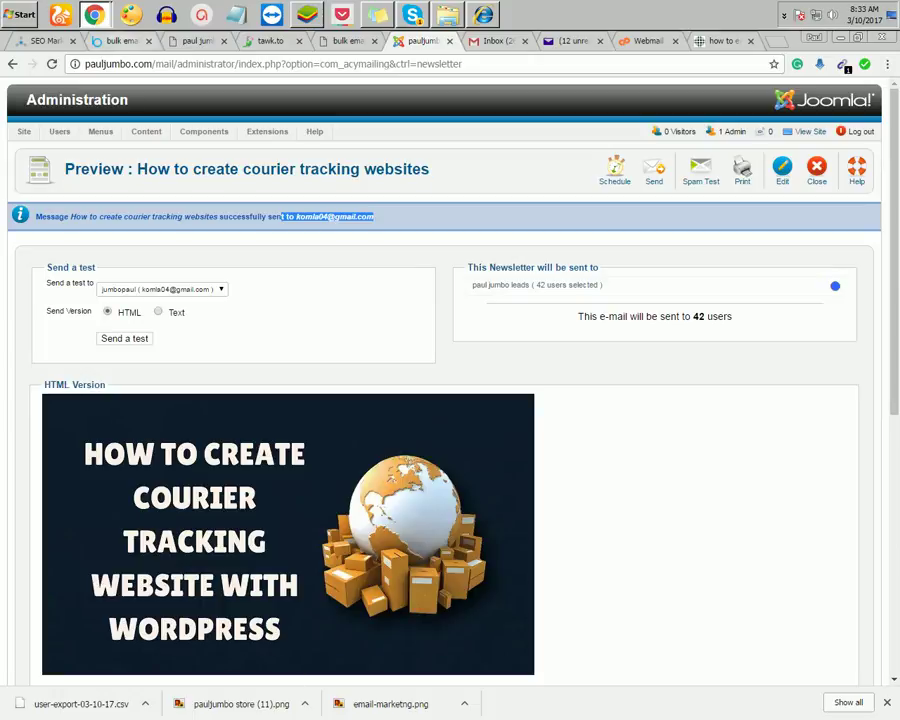
# - Switch to Gmail, open the "How to create courier tracking websites" test email and examine its banner, text, link and signature
pyautogui.hotkey('ctrl', 'Tab')
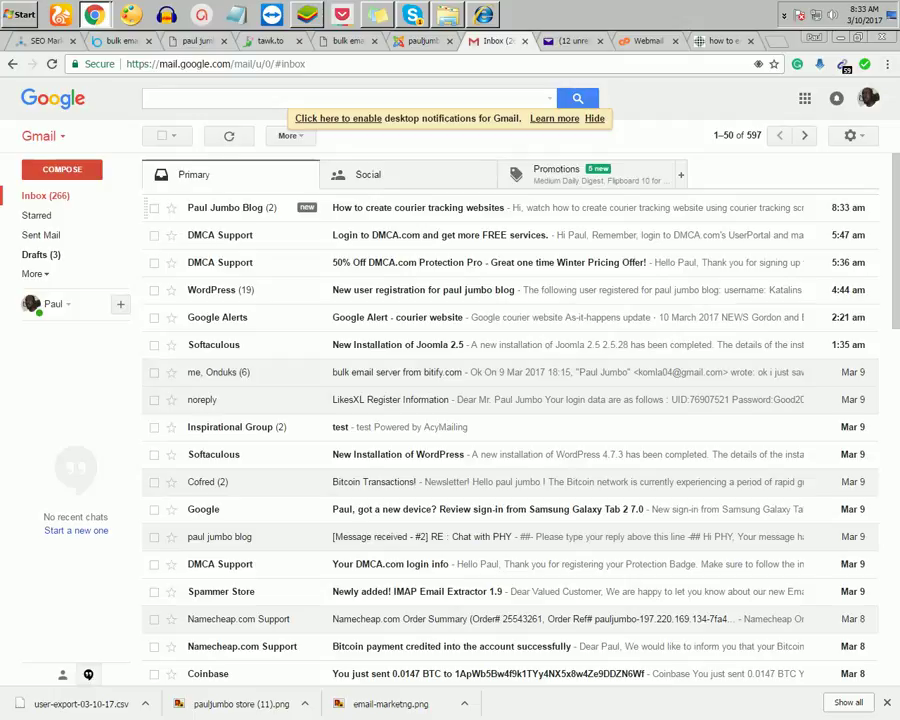
pyautogui.click(418, 208)
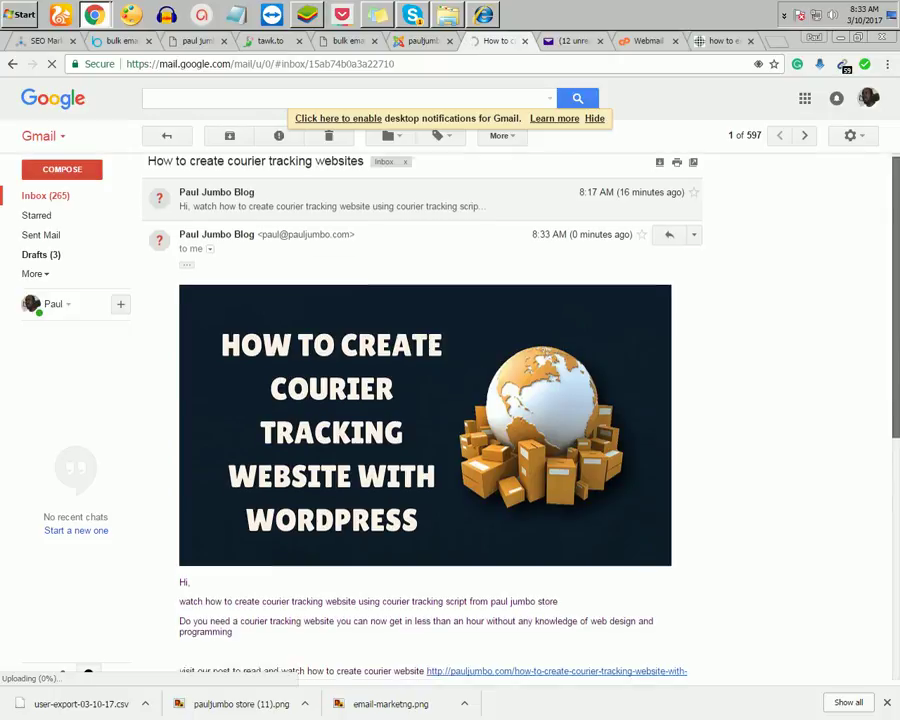
pyautogui.scroll(-2, 425, 420)
pyautogui.scroll(-2, 425, 400)
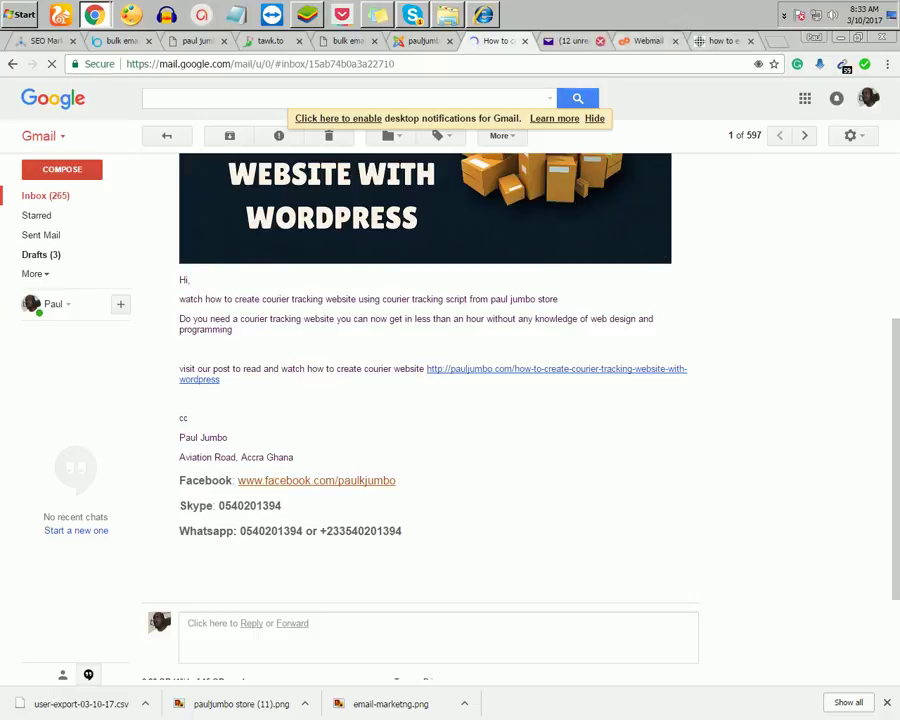
# - Return to the AcyMailing preview, send the courier tracking newsletter to the selected leads list and close the send process window
pyautogui.click(428, 41)
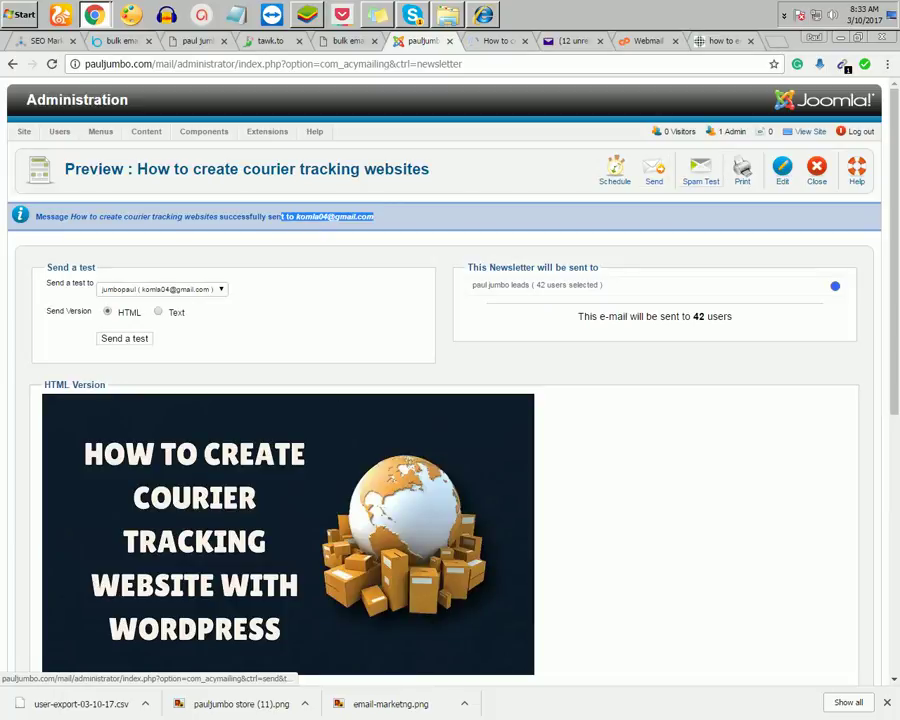
pyautogui.scroll(-1, 450, 400)
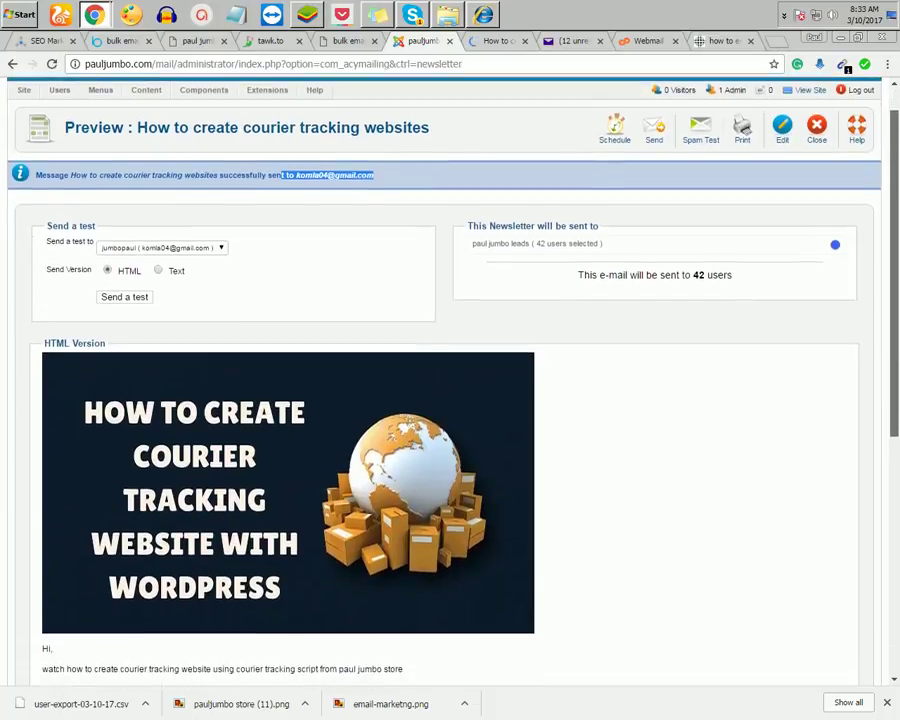
pyautogui.scroll(1, 450, 400)
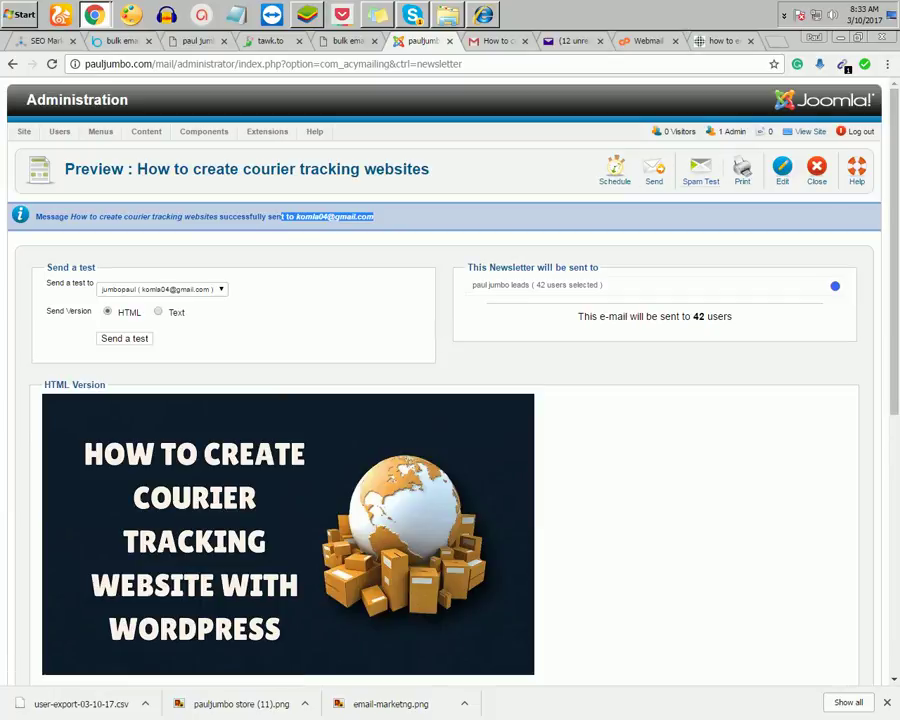
pyautogui.click(654, 172)
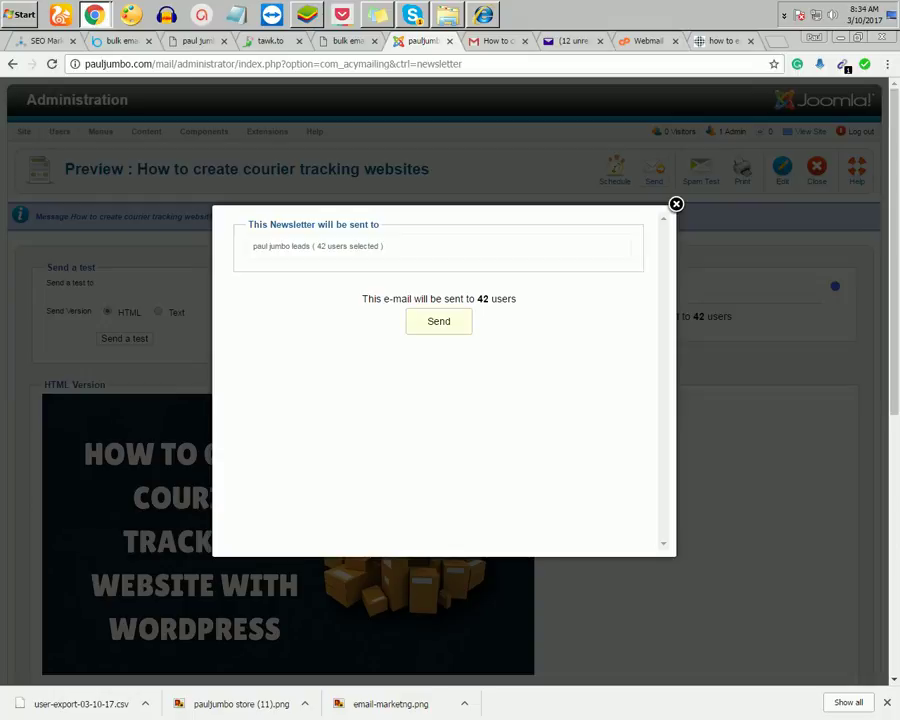
pyautogui.click(439, 322)
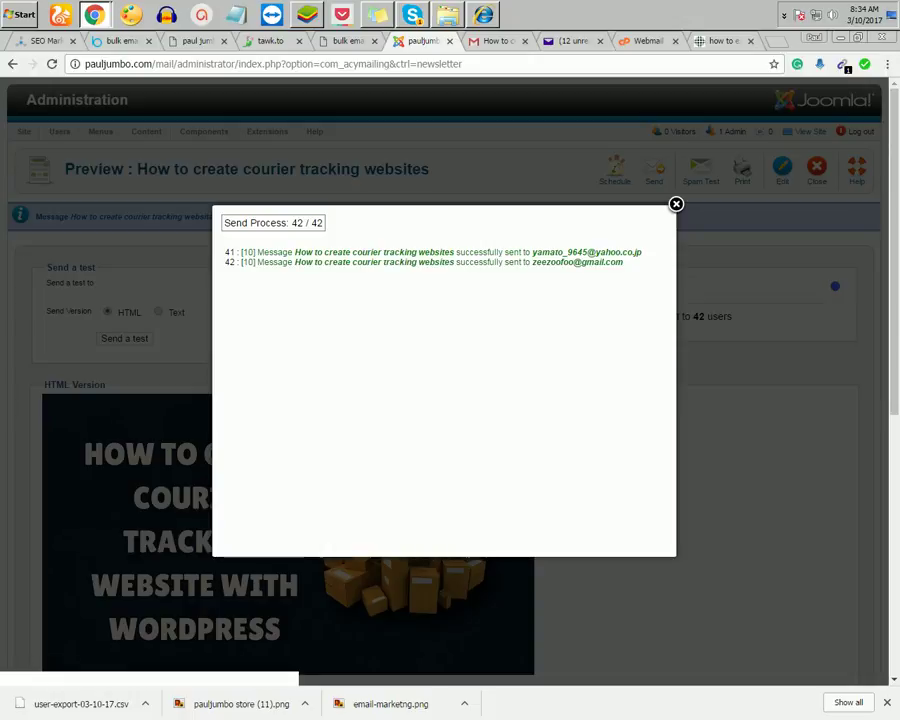
pyautogui.click(676, 204)
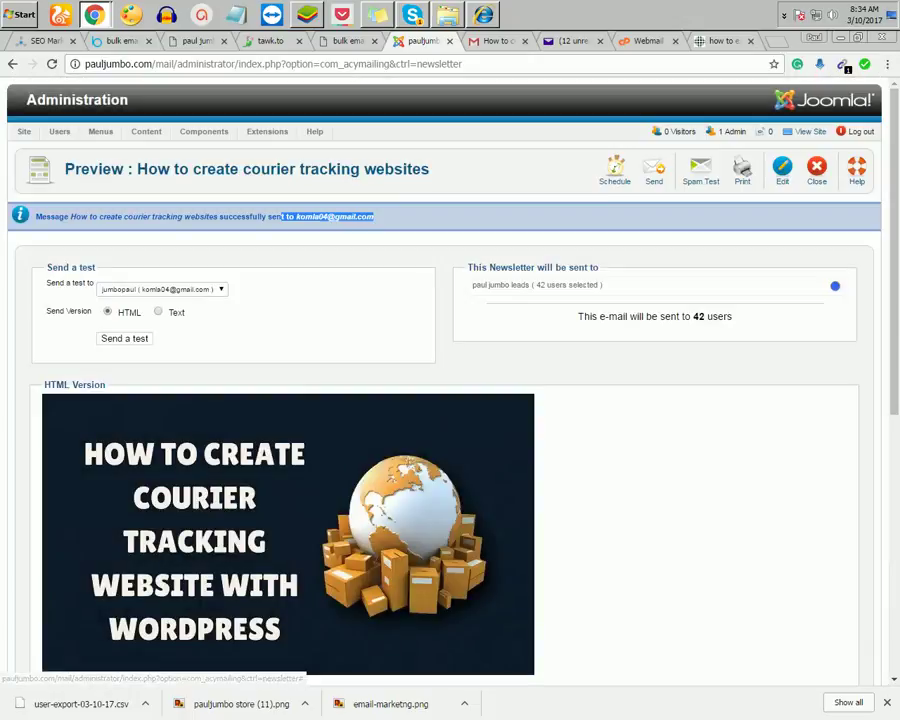
# - Refresh the Gmail inbox to check for the sent newsletter, and examine the copy received in Yahoo Mail
pyautogui.click(496, 41)
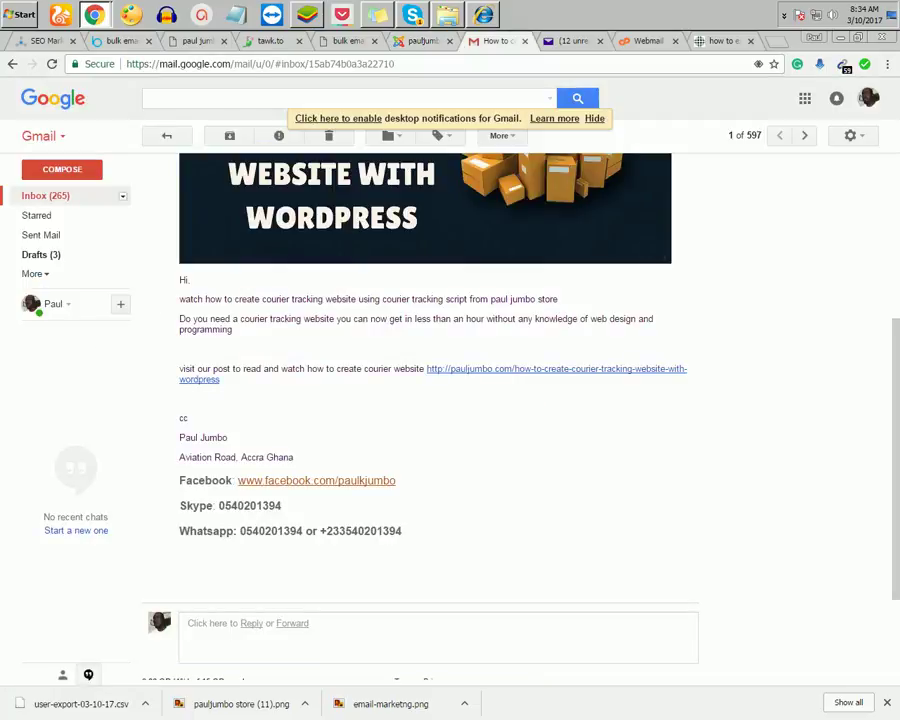
pyautogui.click(46, 196)
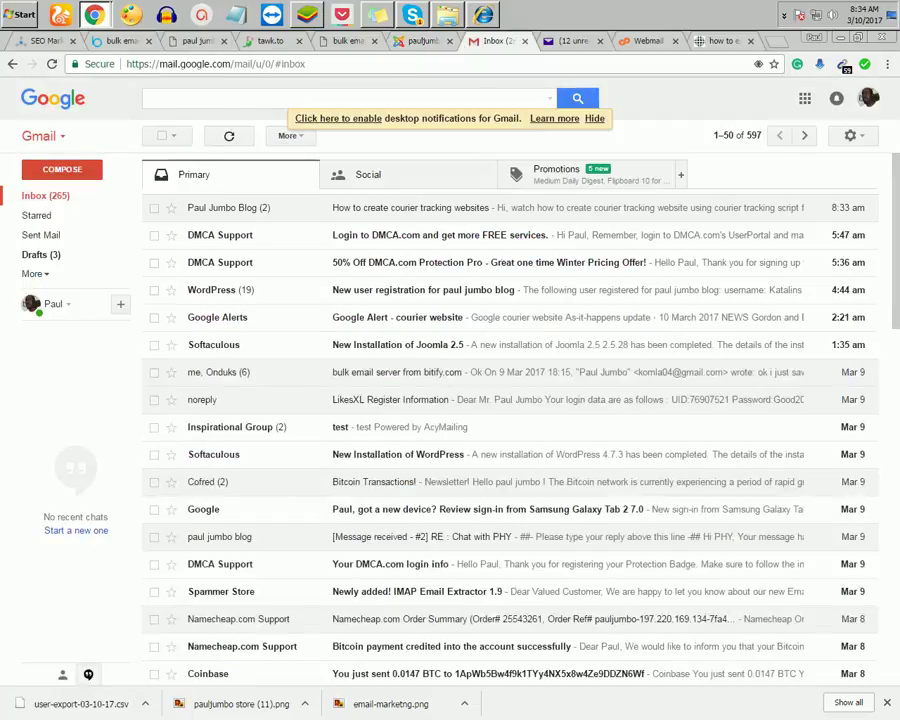
pyautogui.click(229, 136)
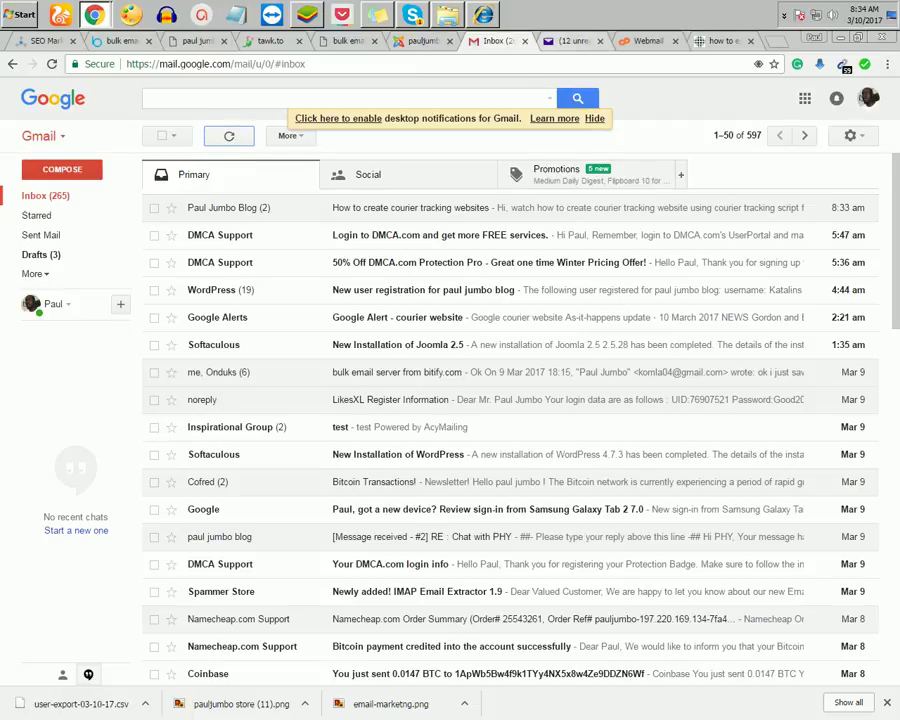
pyautogui.click(573, 41)
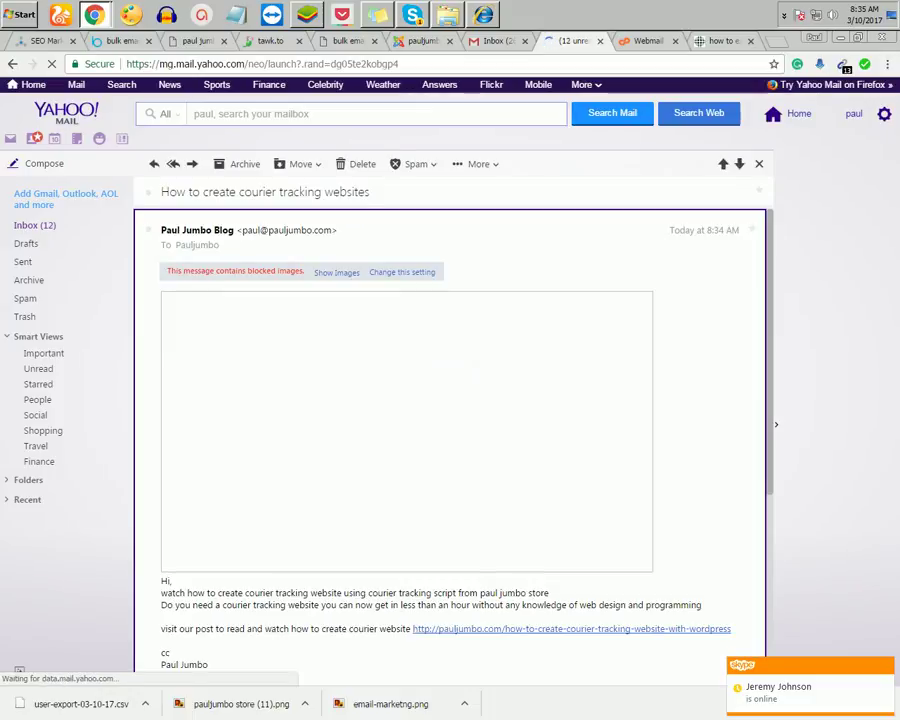
pyautogui.scroll(-1, 450, 440)
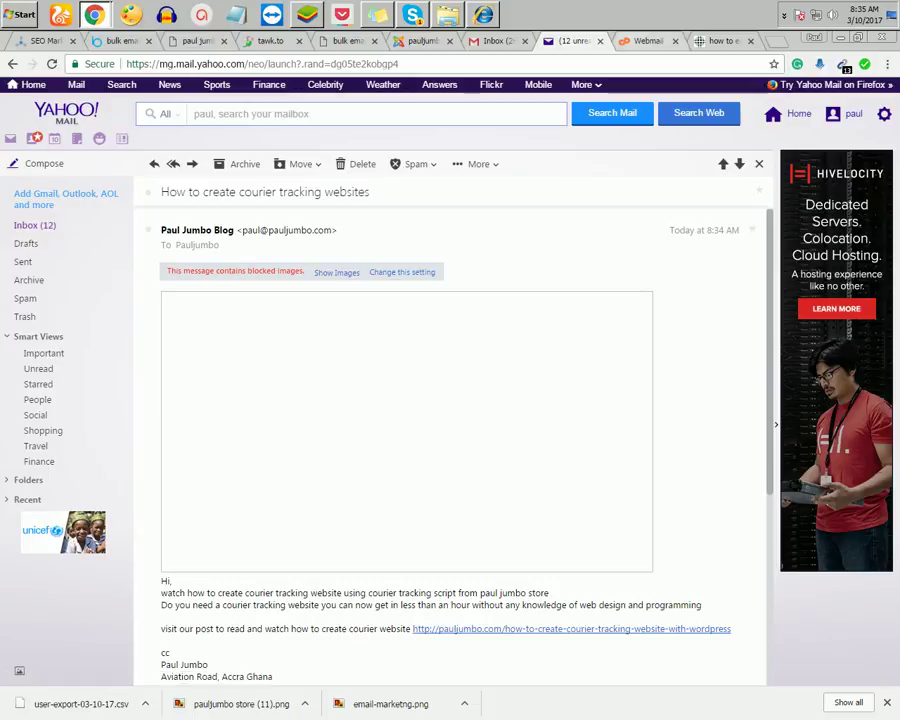
# - Open the "How to create courier tracking websites" message in Webmail and examine its plain text and HTML versions
pyautogui.hotkey('ctrl', 'Tab')
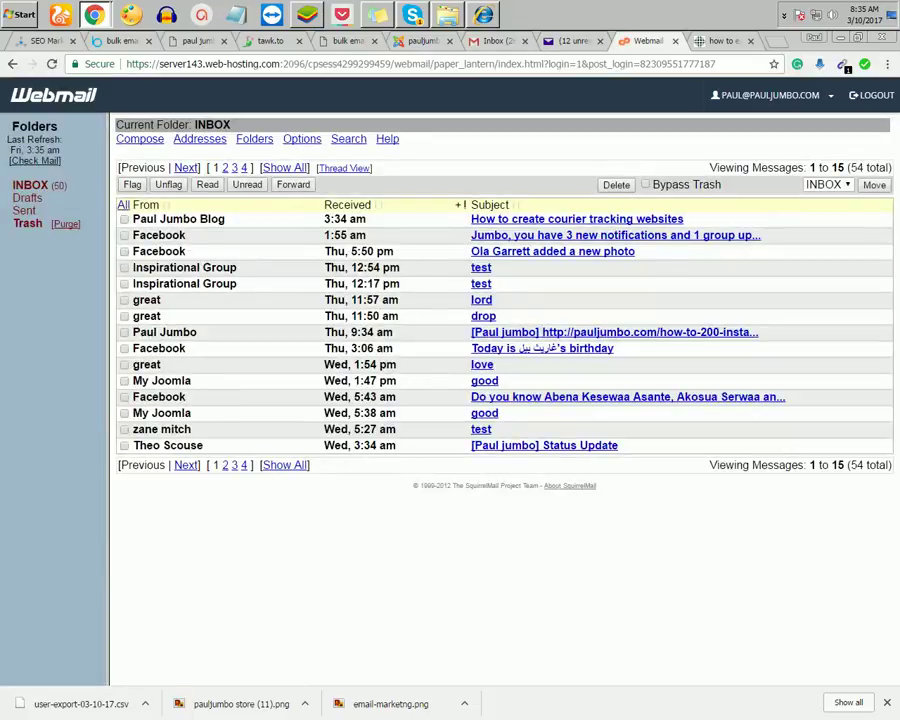
pyautogui.click(577, 219)
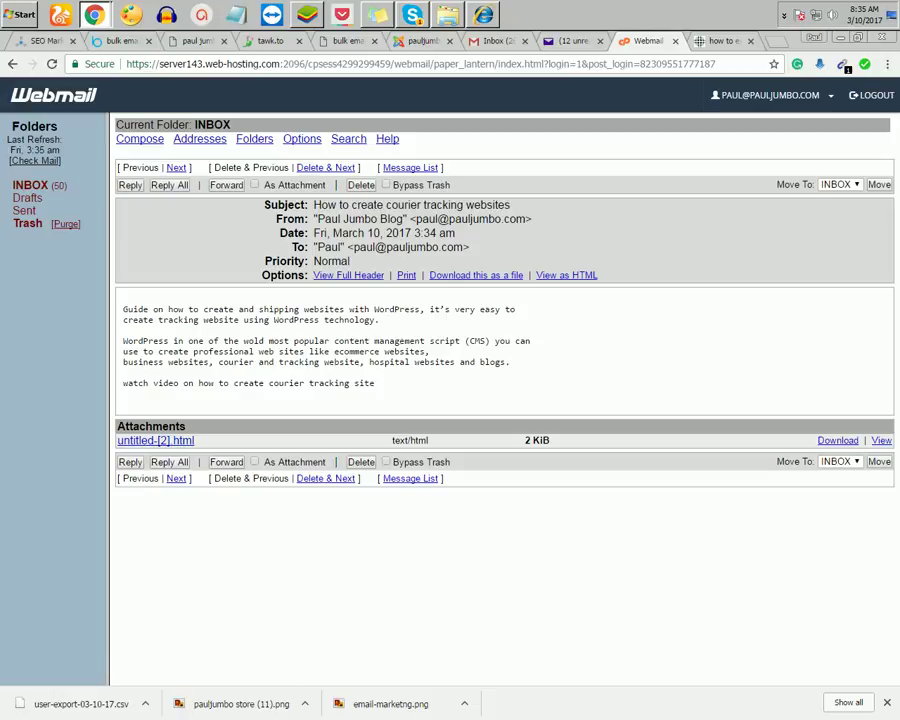
pyautogui.moveTo(375, 384)
pyautogui.mouseDown()
pyautogui.moveTo(123, 309)
pyautogui.moveTo(281, 351)
pyautogui.moveTo(123, 382)
pyautogui.moveTo(375, 384)
pyautogui.mouseUp()
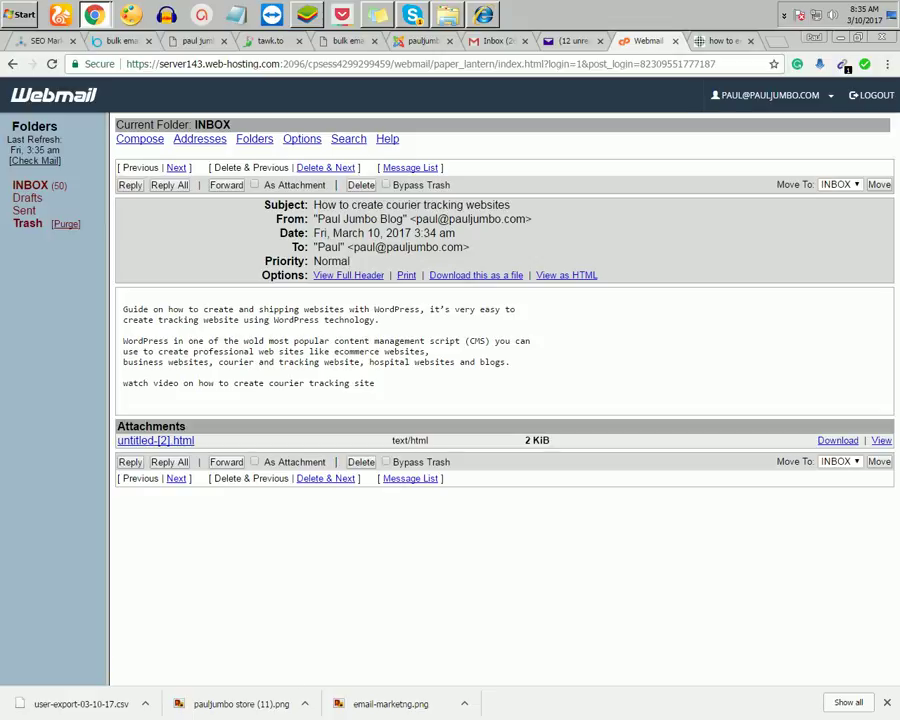
pyautogui.click(566, 275)
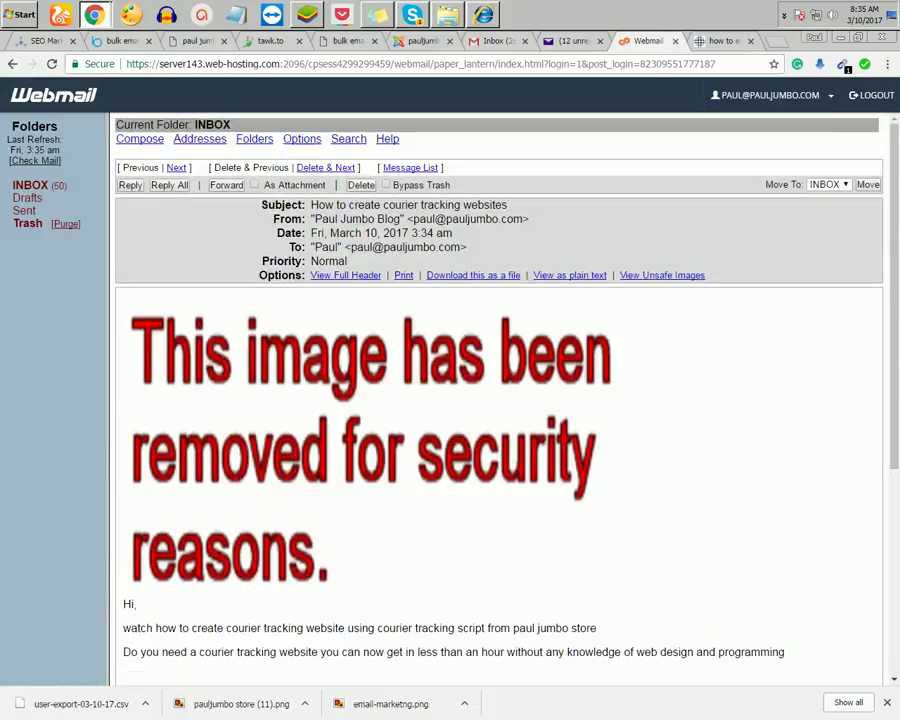
pyautogui.scroll(-4, 498, 400)
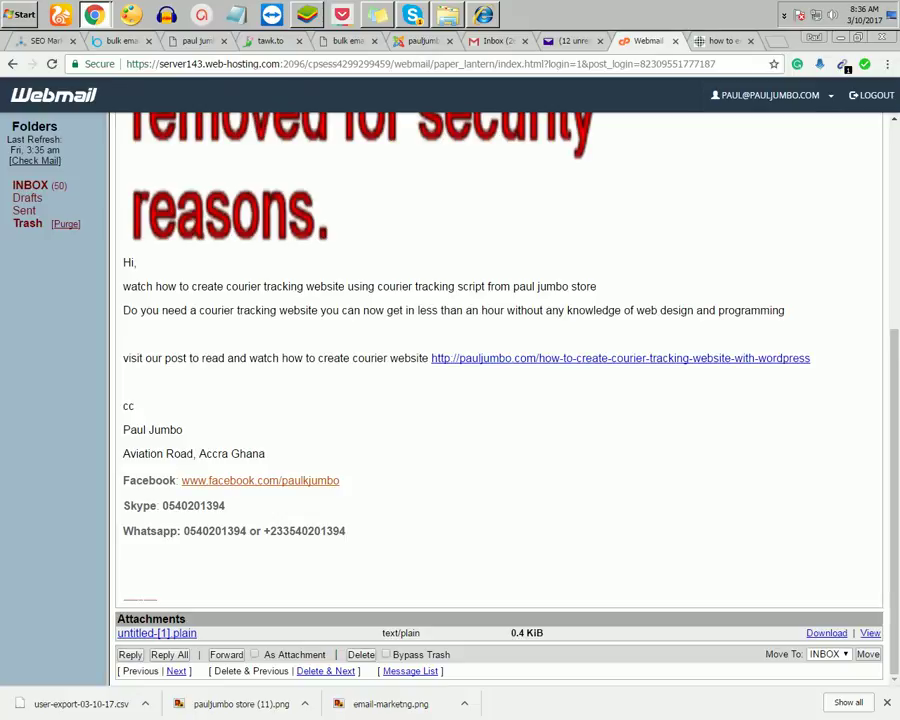
# - Switch to the store website and look through the bulk email server product page, including its description and related products
pyautogui.click(422, 41)
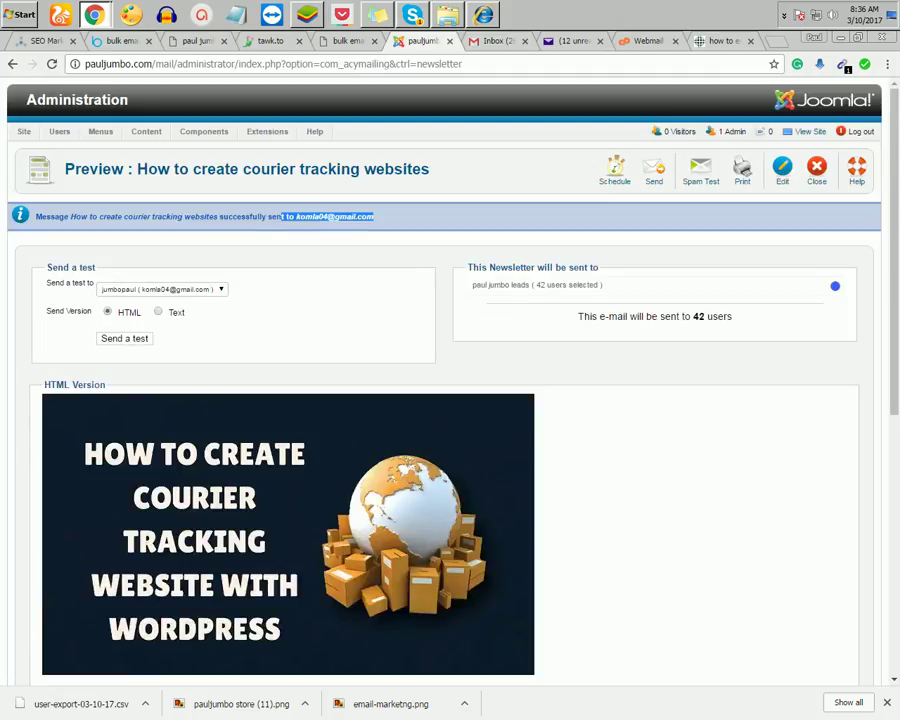
pyautogui.hotkey('ctrl', '5')
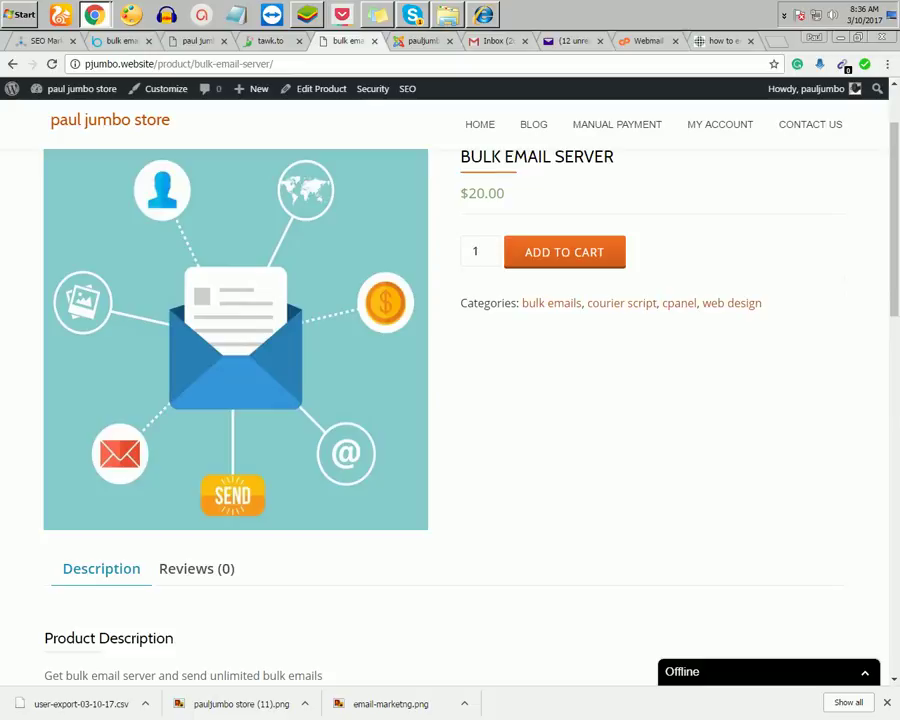
pyautogui.moveTo(894, 219); pyautogui.dragTo(894, 283)
pyautogui.scroll(-8, 450, 400)
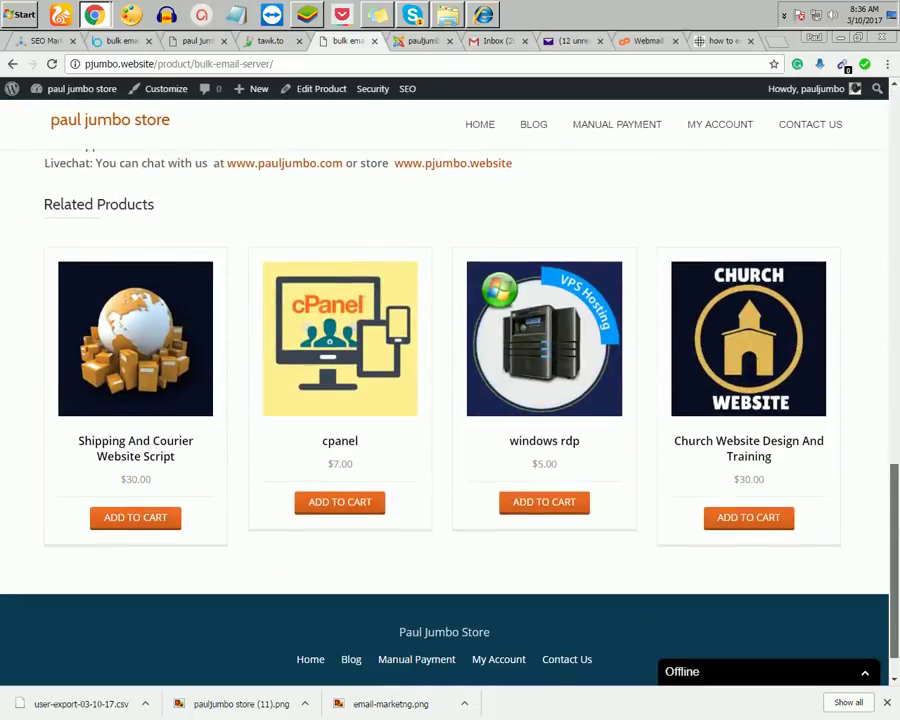
pyautogui.scroll(15, 450, 400)
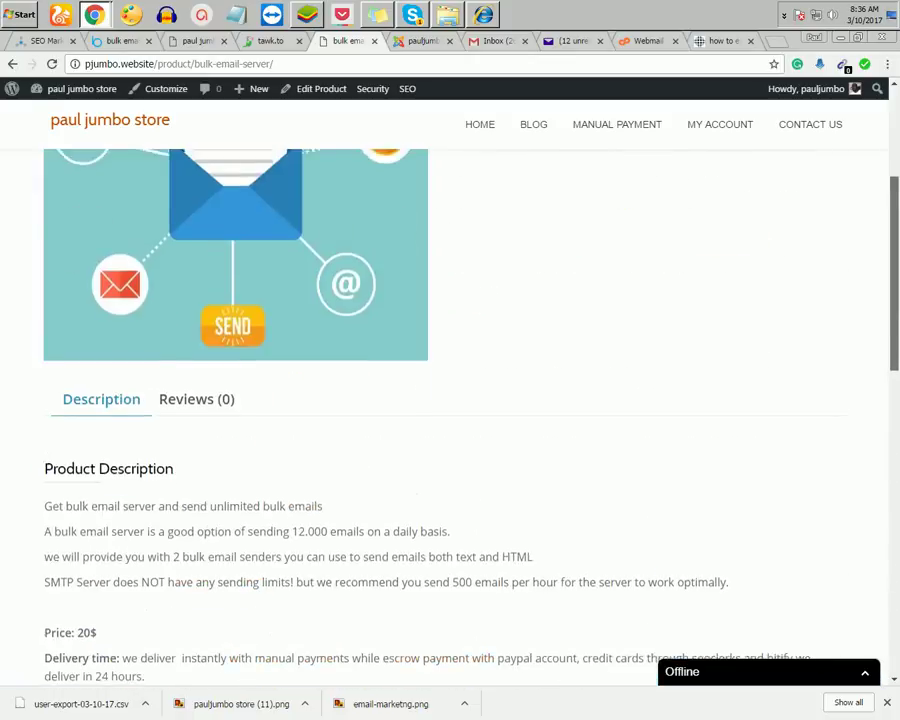
# - Open the "bulk email server for test" product from the store's home page and read its description, price, payment terms and FAQ
pyautogui.click(480, 158)
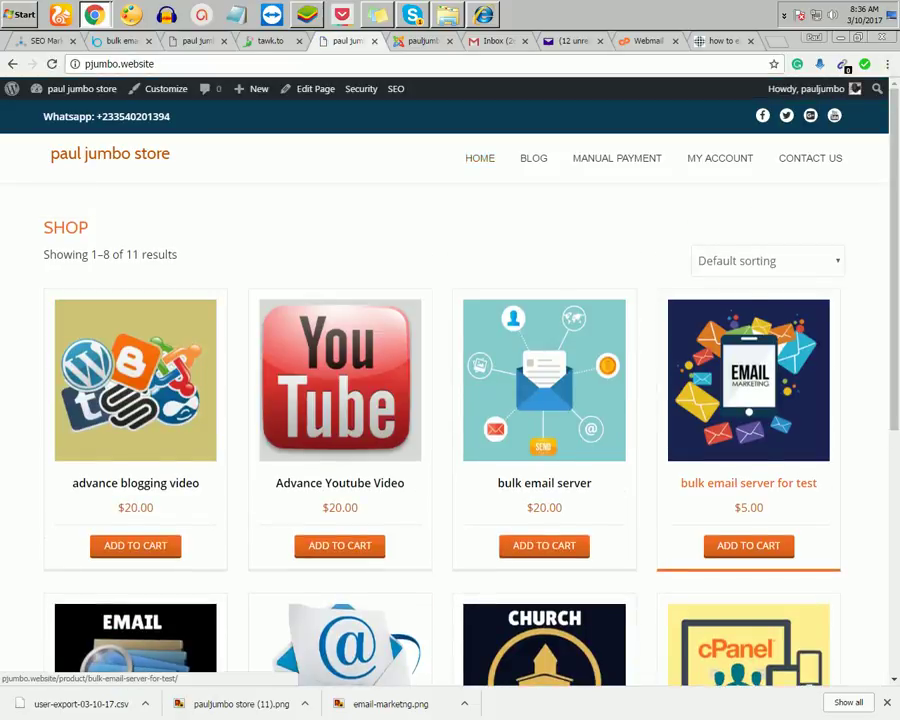
pyautogui.click(748, 482)
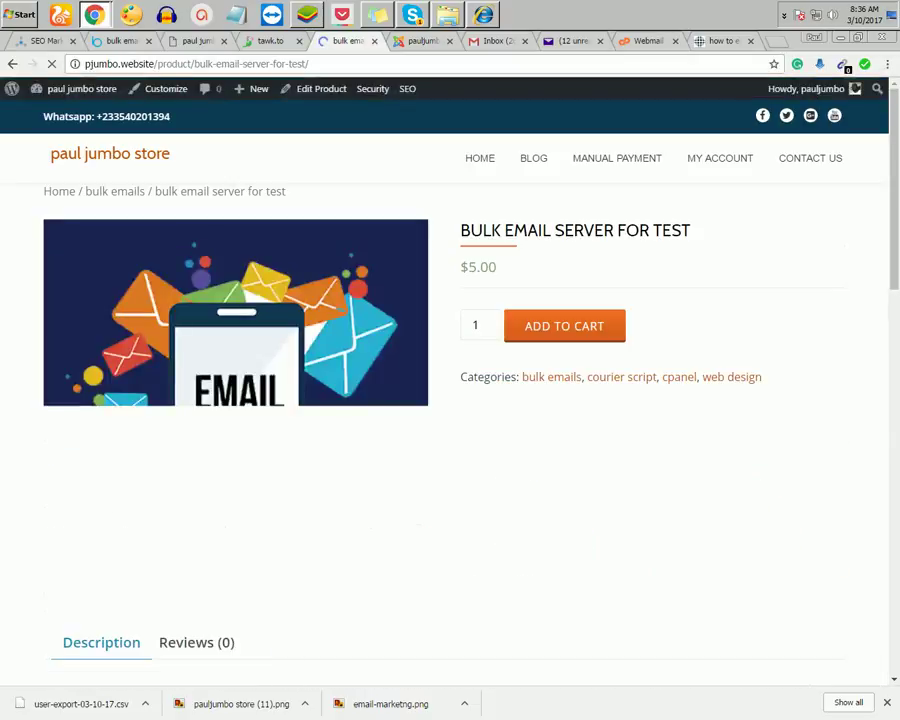
pyautogui.scroll(-3, 450, 400)
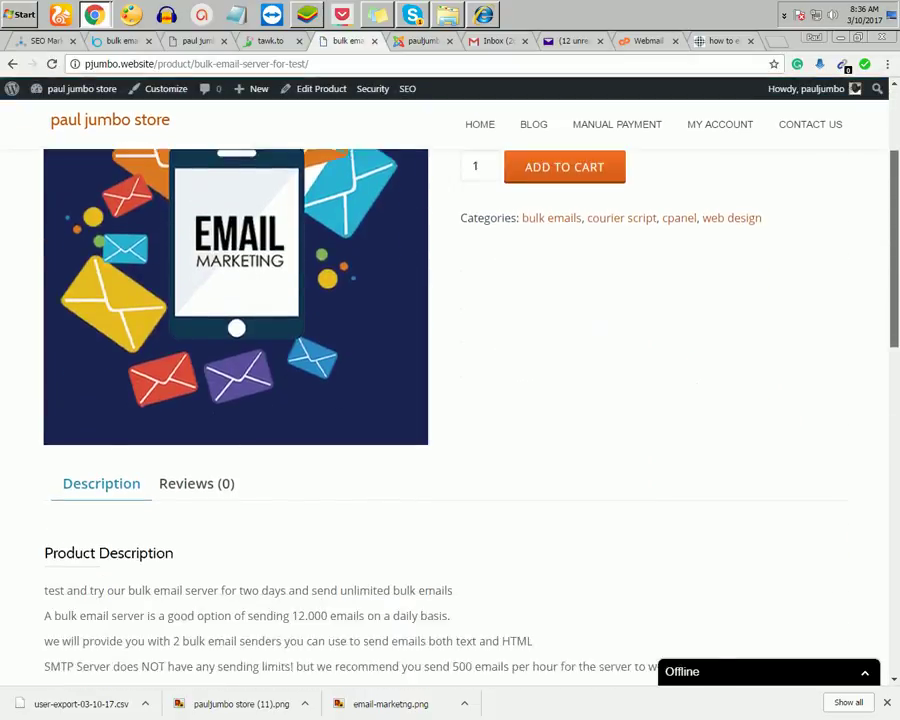
pyautogui.scroll(-5, 450, 400)
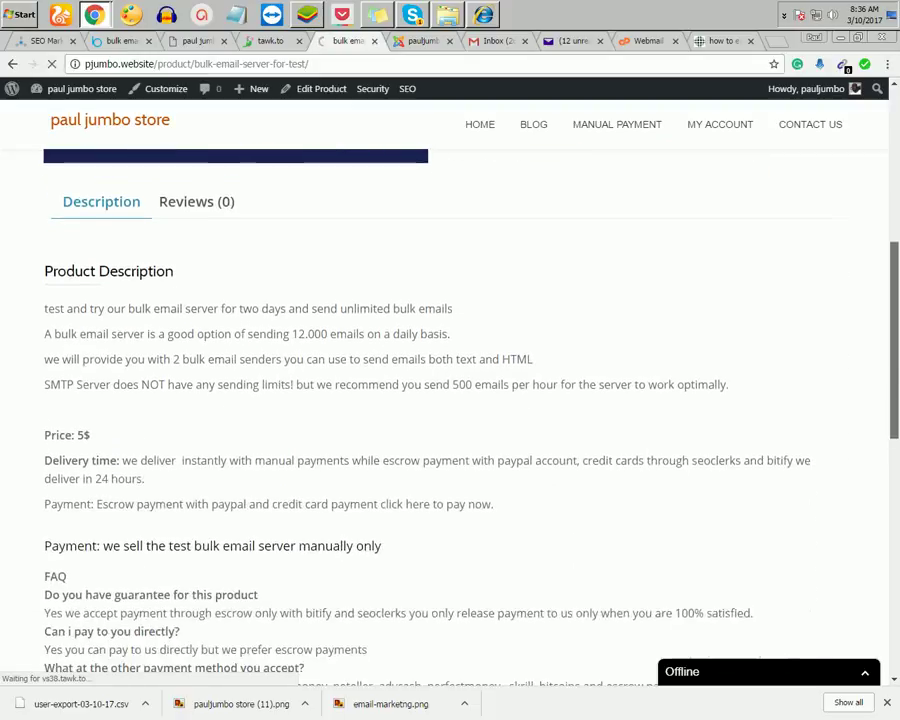
pyautogui.scroll(-2, 450, 400)
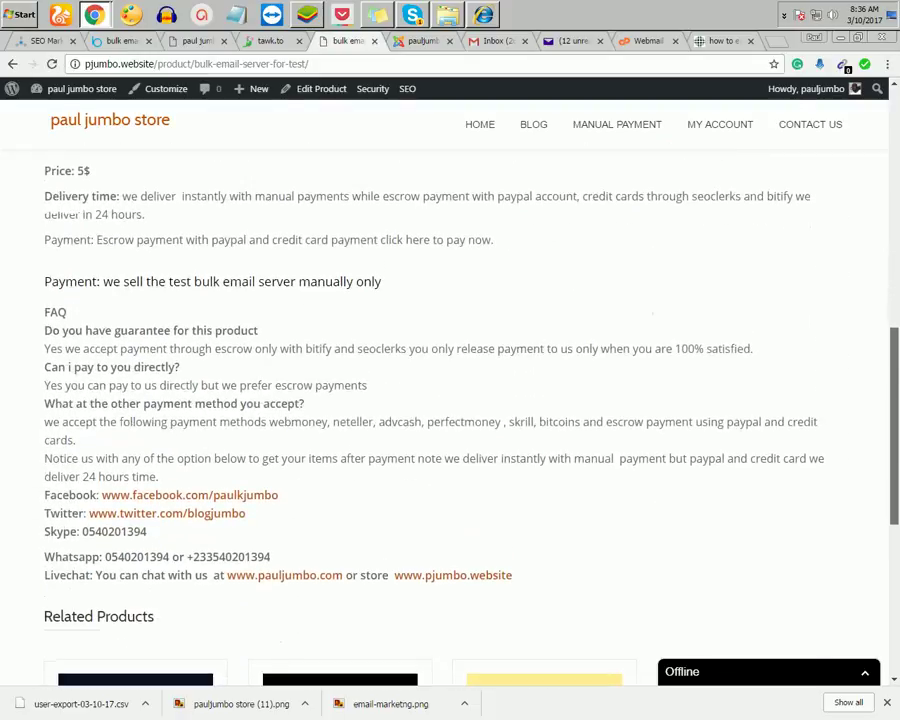
pyautogui.scroll(6, 450, 400)
pyautogui.scroll(3, 450, 400)
pyautogui.scroll(-6, 450, 400)
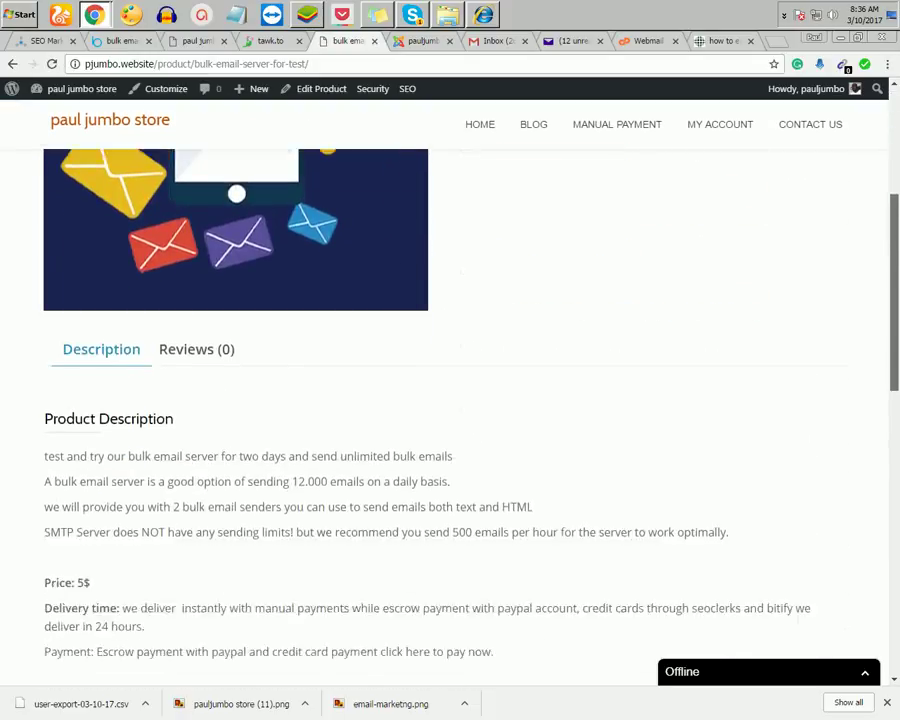